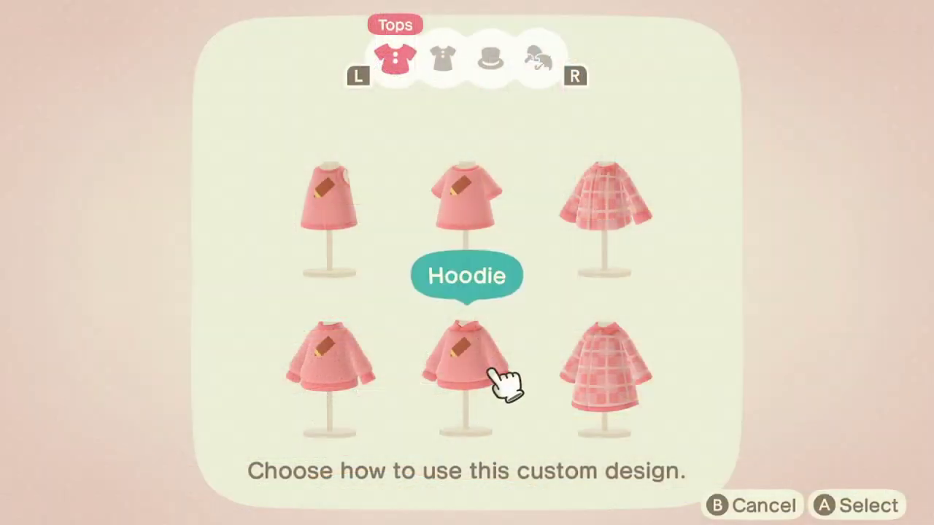
# Choose the long-sleeved sweater as the garment for the custom design and use the Pencil tool.
pyautogui.click(364, 381)
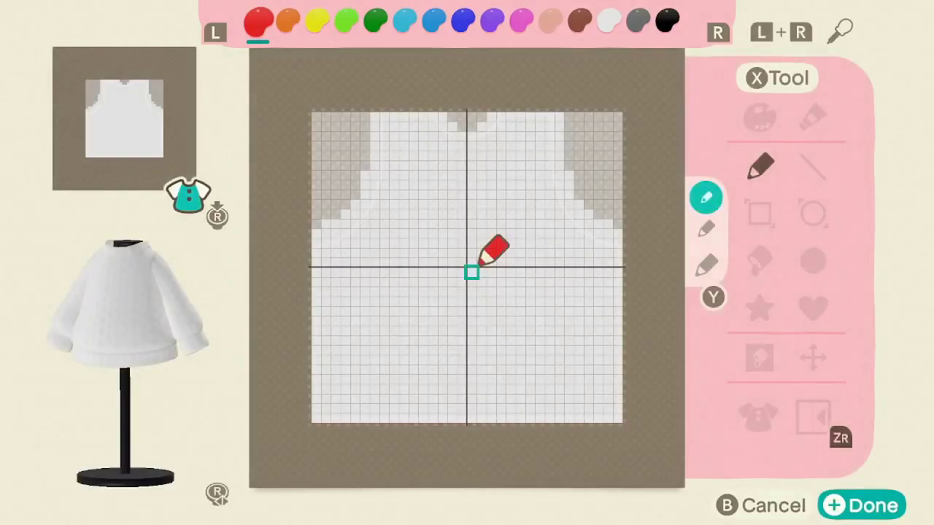
pyautogui.press('x')
pyautogui.click(759, 119)
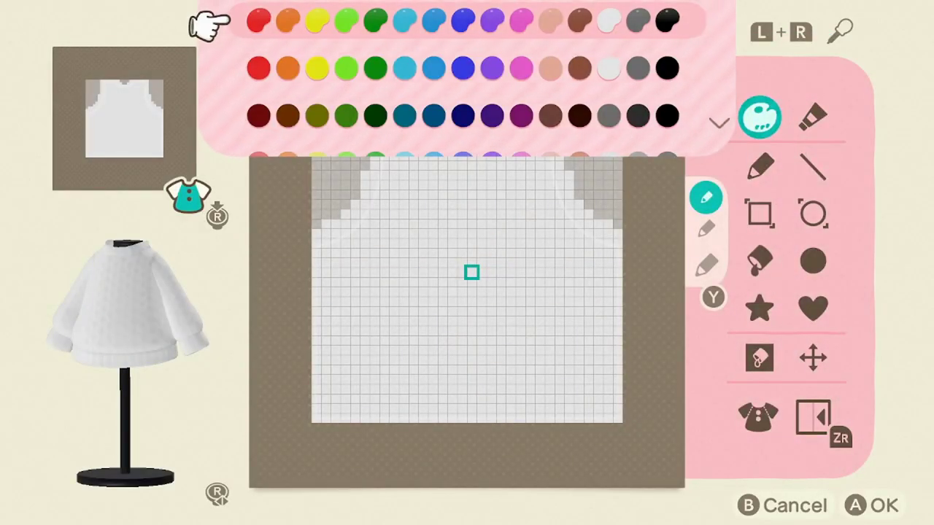
pyautogui.press('Escape')
pyautogui.click(759, 166)
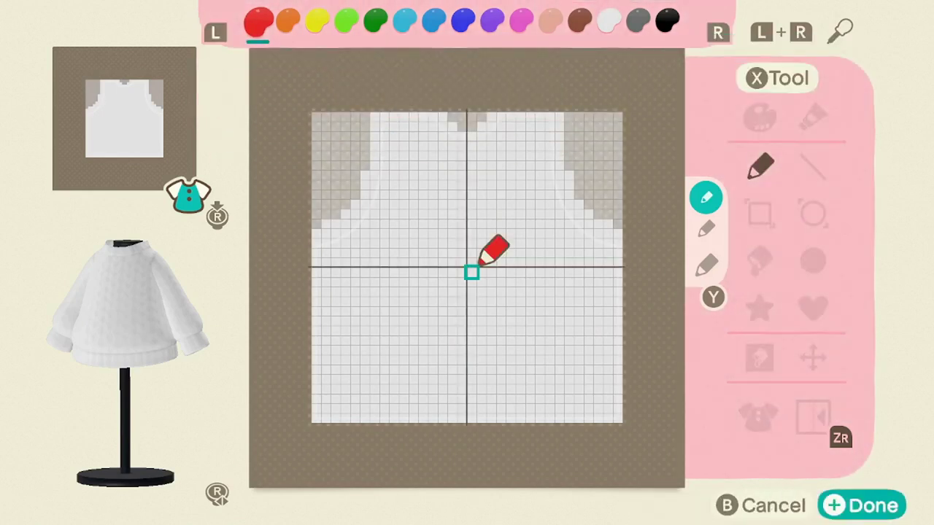
# Turn on mirrored drawing and draw a red vertical line six pixels long down from each shoulder's upper edge.
pyautogui.press('ZR')
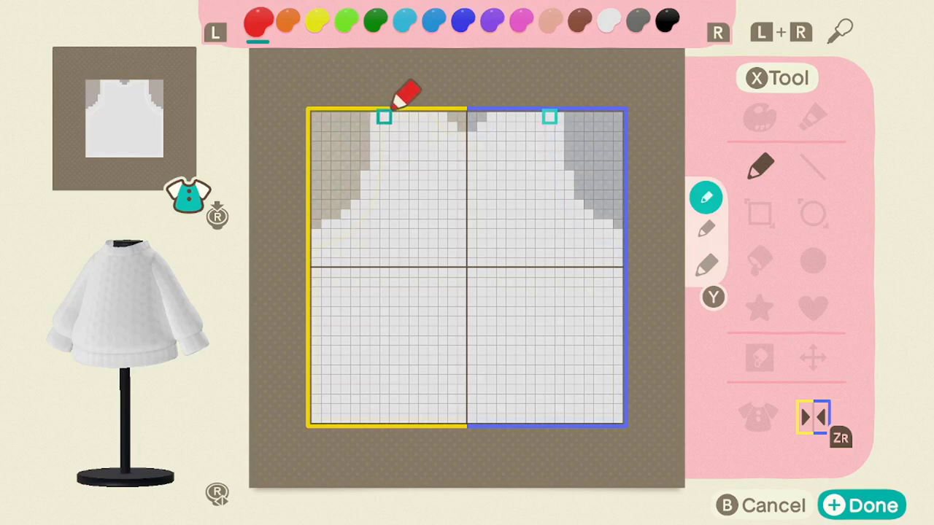
pyautogui.press('ZR')
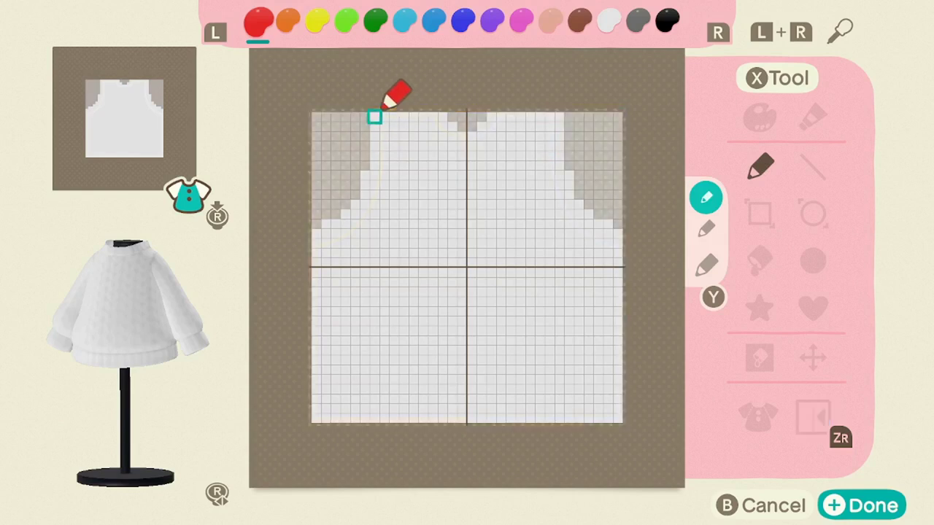
pyautogui.press('ZR')
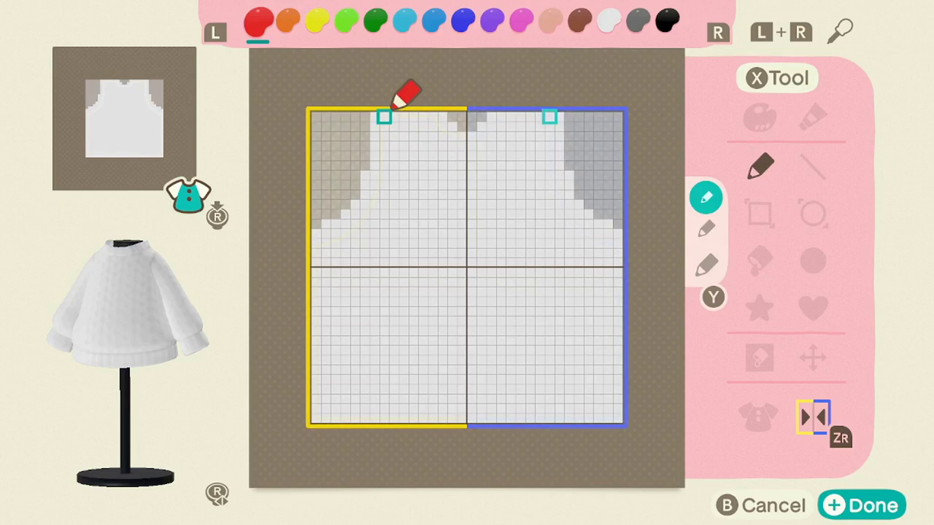
pyautogui.moveTo(384, 117); pyautogui.dragTo(384, 164)
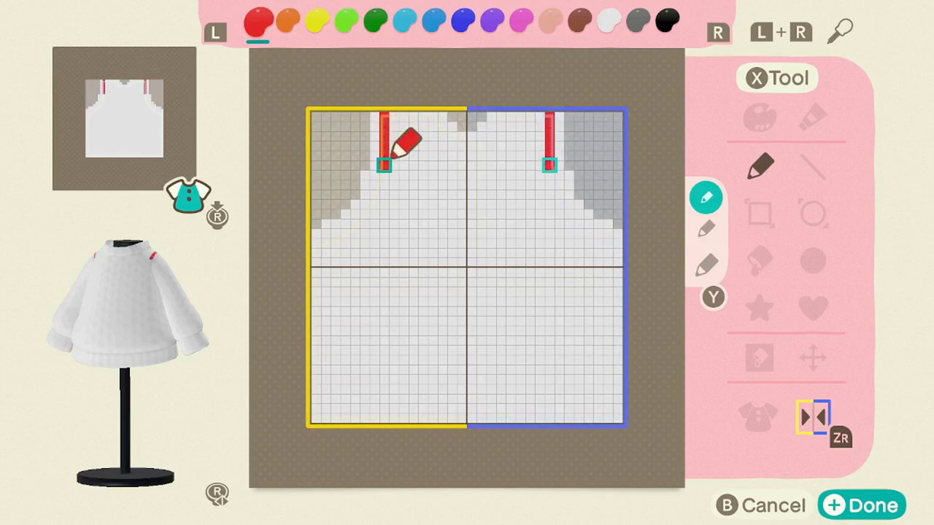
# With mirroring on, extend both red shoulder lines with three red pixels stepping inward and down.
pyautogui.press('ZR')
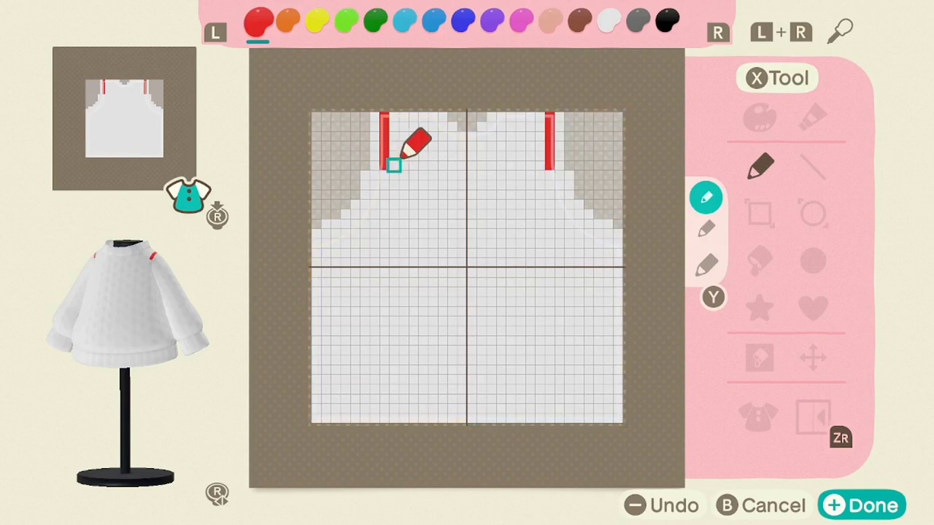
pyautogui.press('ZR')
pyautogui.click(394, 175)
pyautogui.click(403, 184)
pyautogui.click(404, 195)
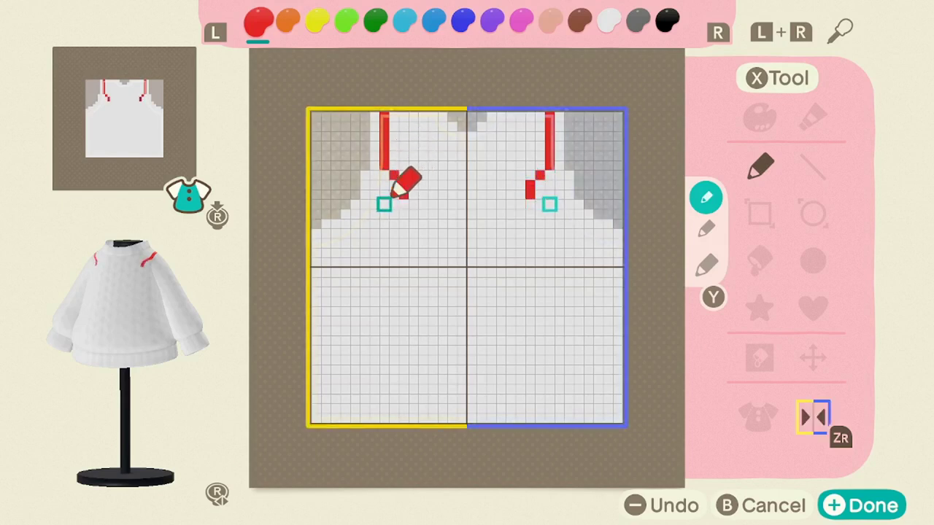
# Add a mirrored 2×2 red block below each stepped line and one small red scallop beneath it.
pyautogui.press('y')
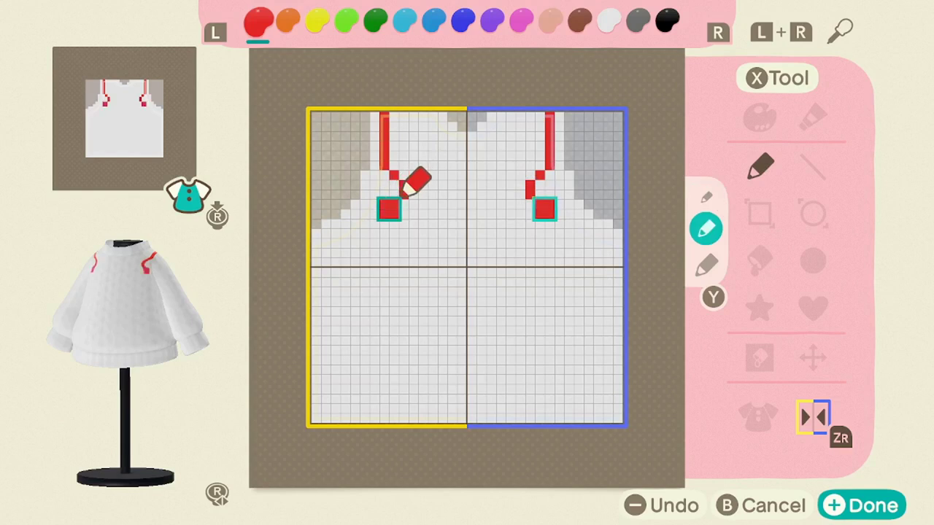
pyautogui.press('y')
pyautogui.press('y')
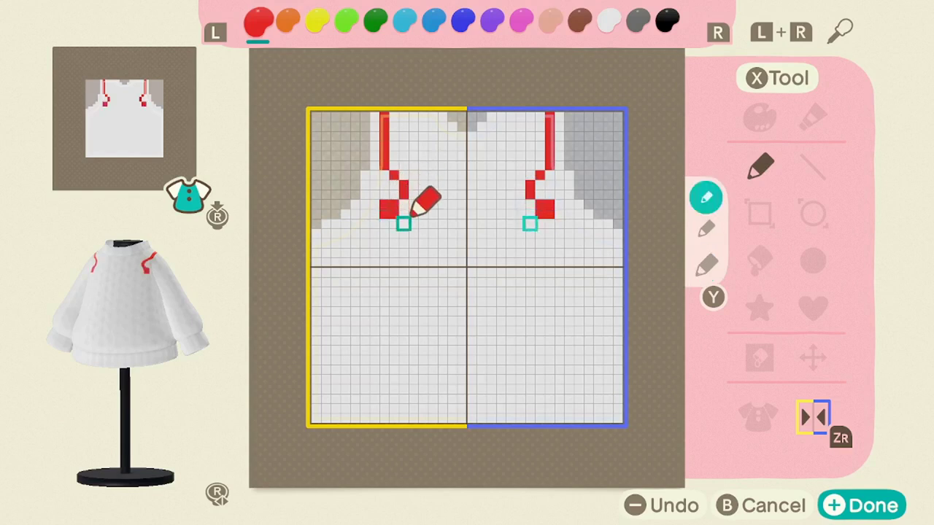
pyautogui.click(404, 233)
pyautogui.click(394, 243)
pyautogui.click(384, 243)
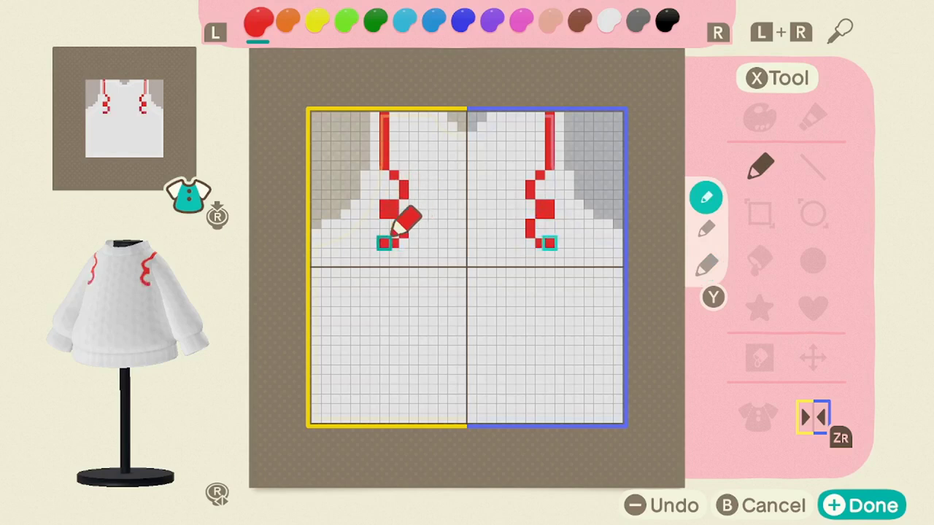
# Continue the mirrored red trim downward with two more scallops, crossing the horizontal centre line.
pyautogui.click(404, 252)
pyautogui.click(404, 262)
pyautogui.click(394, 272)
pyautogui.click(384, 272)
pyautogui.click(403, 272)
pyautogui.click(404, 281)
pyautogui.click(404, 291)
pyautogui.click(394, 301)
pyautogui.click(384, 302)
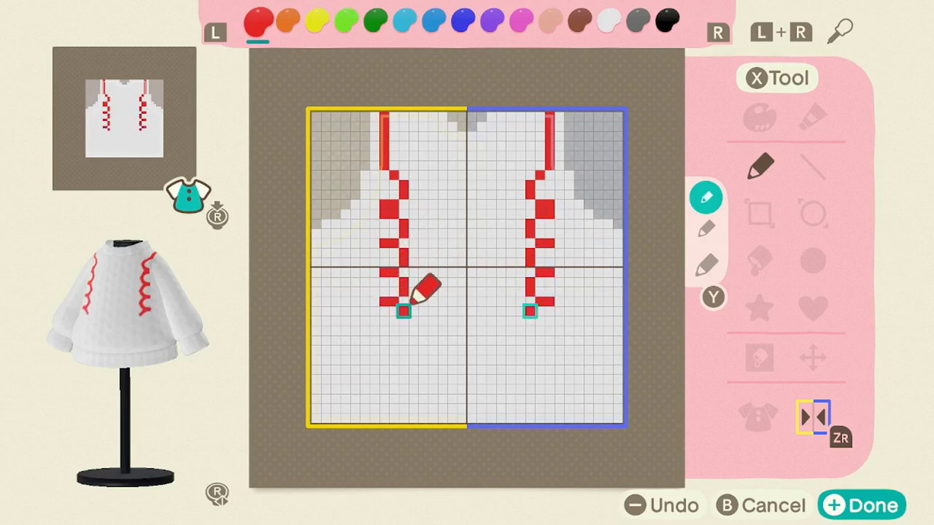
# Extend the mirrored red trim with another two scallops in the lower half of the sweater.
pyautogui.click(403, 321)
pyautogui.click(384, 330)
pyautogui.click(403, 330)
pyautogui.click(404, 340)
pyautogui.click(404, 350)
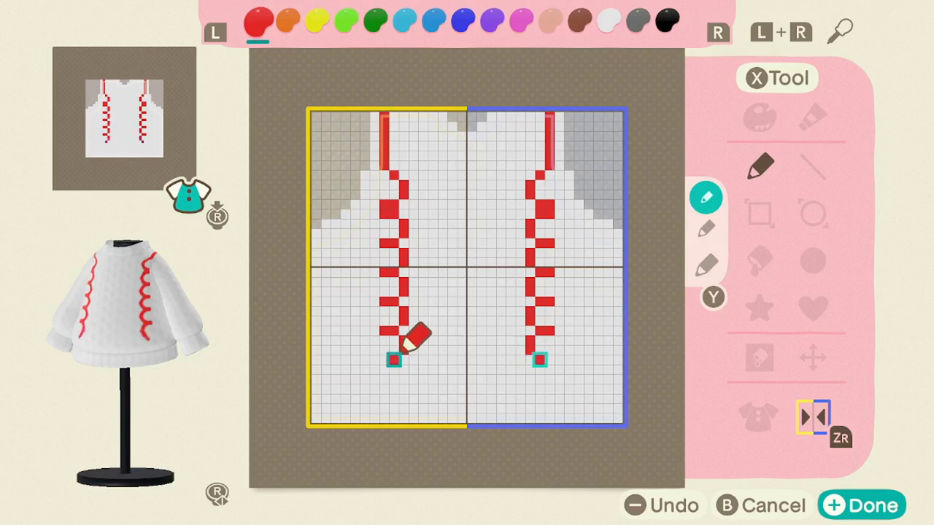
pyautogui.click(384, 360)
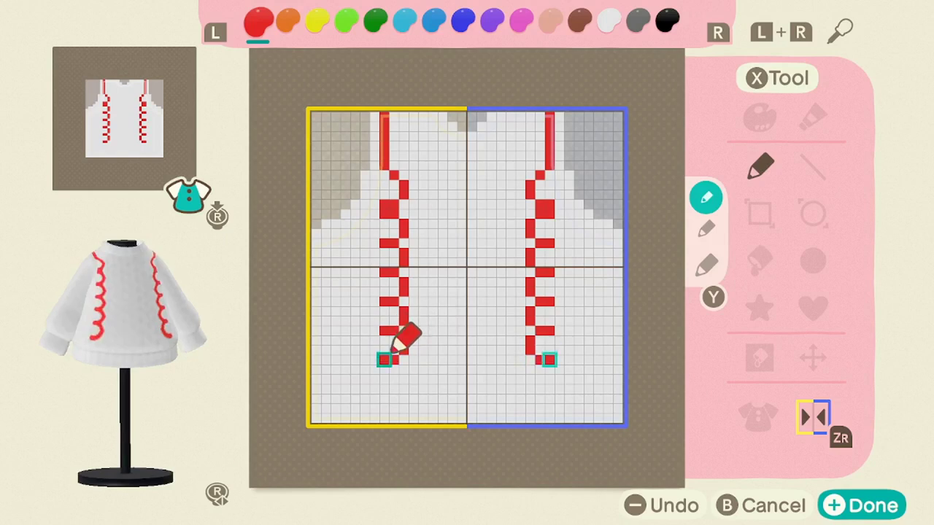
# Finish the lower ends of the red trim and run a horizontal red hem line out to both side edges.
pyautogui.click(404, 370)
pyautogui.click(404, 379)
pyautogui.moveTo(394, 389)
pyautogui.mouseDown()
pyautogui.moveTo(316, 389)
pyautogui.moveTo(325, 389)
pyautogui.mouseUp()
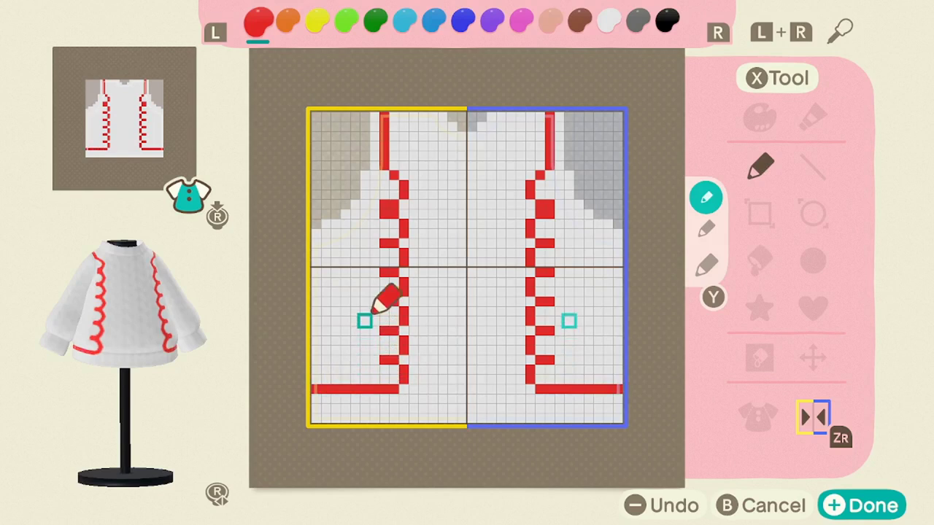
# Draw a mirrored red pocket outline with a rounded lower corner against each side edge, above the hem line.
pyautogui.moveTo(364, 321)
pyautogui.mouseDown()
pyautogui.moveTo(365, 358)
pyautogui.moveTo(336, 370)
pyautogui.moveTo(345, 370)
pyautogui.mouseUp()
pyautogui.hotkey('ctrl', 'z')
pyautogui.click(315, 360)
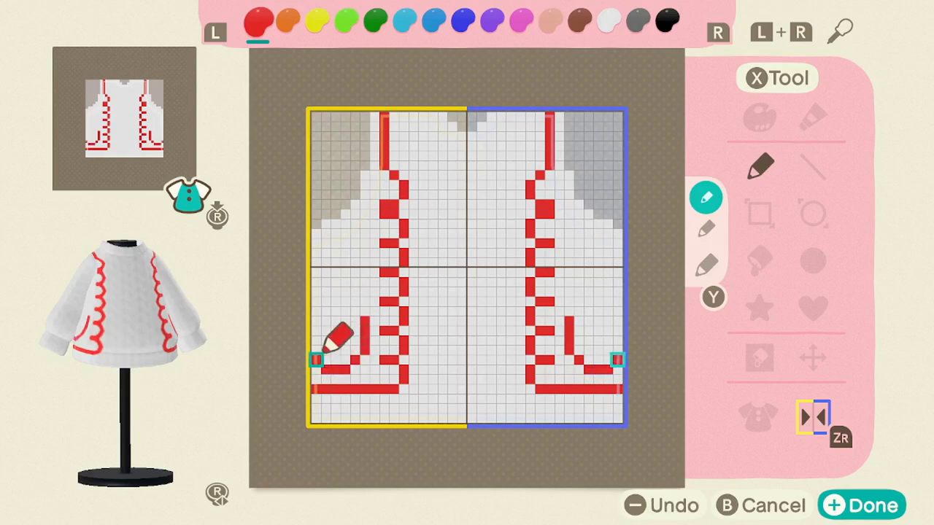
pyautogui.click(315, 351)
pyautogui.moveTo(317, 321); pyautogui.dragTo(364, 321)
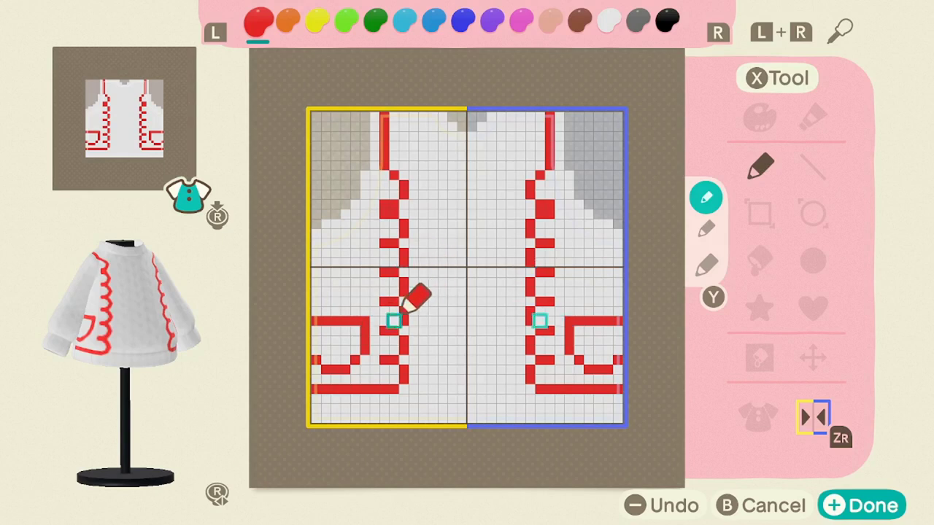
# Switch to orange, turn off mirroring and paint a 2×2 block centred just below the neckline.
pyautogui.press('r')
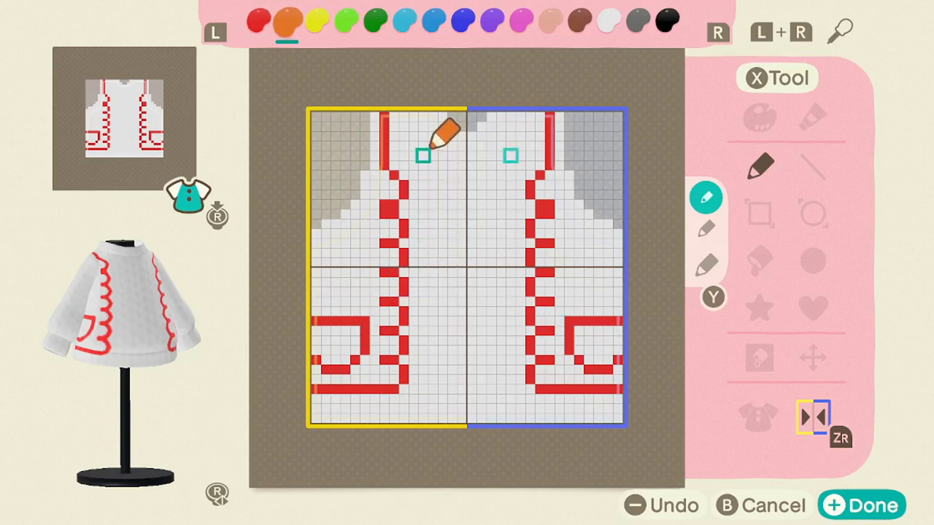
pyautogui.press('y')
pyautogui.press('y')
pyautogui.press('y')
pyautogui.press('y')
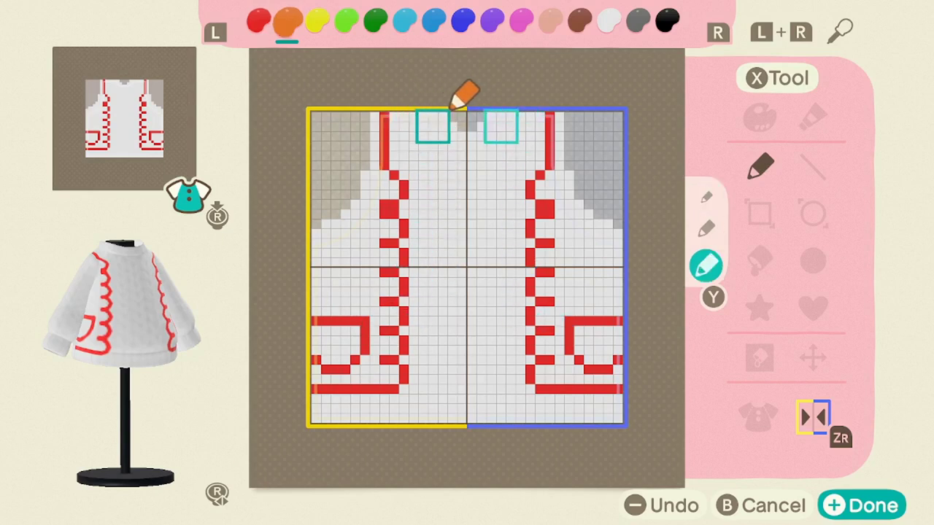
pyautogui.press('zr')
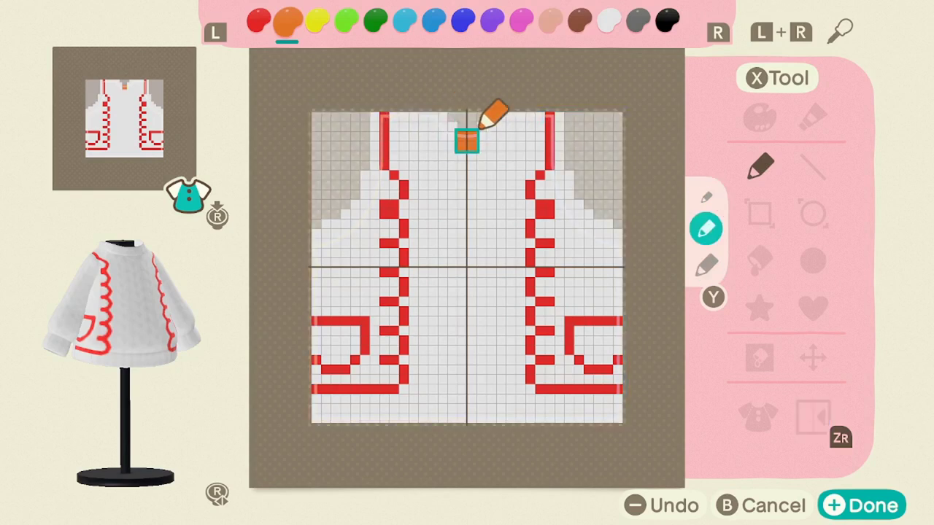
# Draw a mirrored one-pixel orange curve along the inside of the red shoulder lines, curling in towards the collar's centre.
pyautogui.press('y')
pyautogui.press('z')
pyautogui.moveTo(394, 126)
pyautogui.mouseDown()
pyautogui.moveTo(394, 162)
pyautogui.moveTo(413, 194)
pyautogui.moveTo(424, 204)
pyautogui.moveTo(442, 194)
pyautogui.mouseUp()
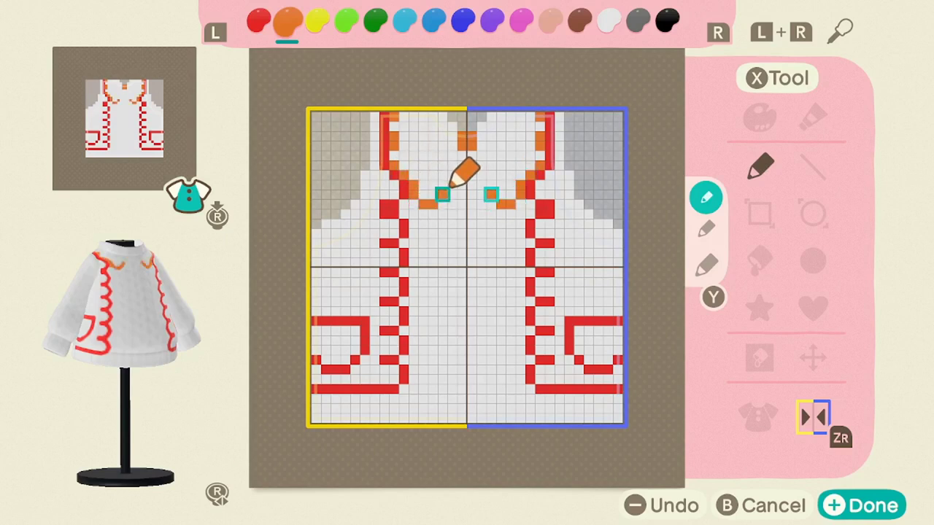
pyautogui.click(461, 185)
# Switch to yellow and paint mirrored yellow accents along the inner side of the orange collar curve.
pyautogui.press('z')
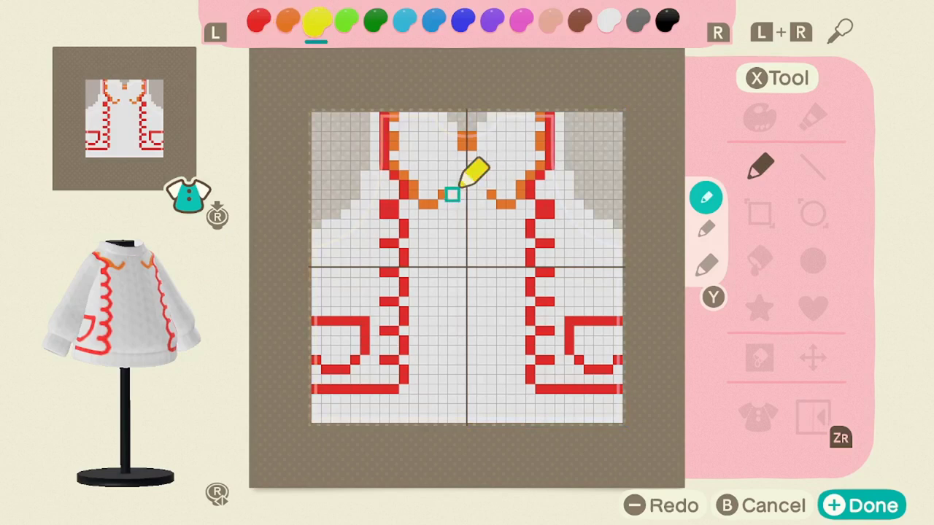
pyautogui.press('z')
pyautogui.moveTo(404, 105)
pyautogui.mouseDown()
pyautogui.moveTo(415, 110)
pyautogui.moveTo(413, 129)
pyautogui.moveTo(392, 152)
pyautogui.moveTo(426, 160)
pyautogui.moveTo(433, 185)
pyautogui.mouseUp()
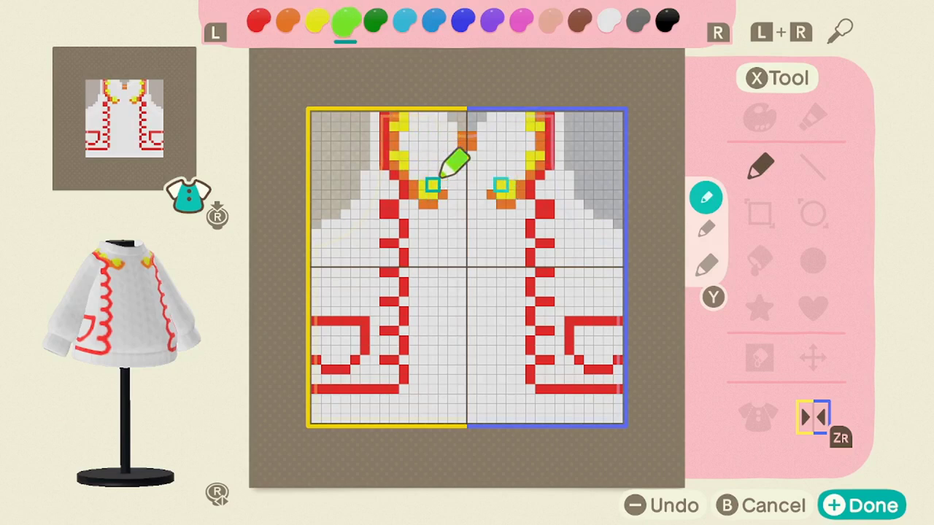
# Draw a mirrored light green arch at the collar's centre with dark green pixels at its ends and light blue tips below.
pyautogui.click(462, 176)
pyautogui.moveTo(461, 176)
pyautogui.mouseDown()
pyautogui.moveTo(452, 204)
pyautogui.moveTo(491, 214)
pyautogui.moveTo(482, 214)
pyautogui.mouseUp()
pyautogui.press('r')
pyautogui.press('r')
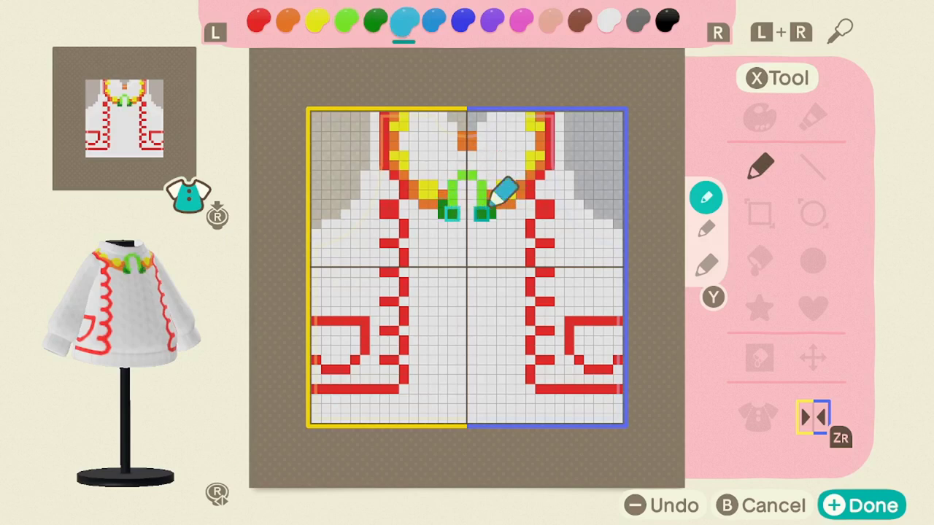
pyautogui.click(442, 224)
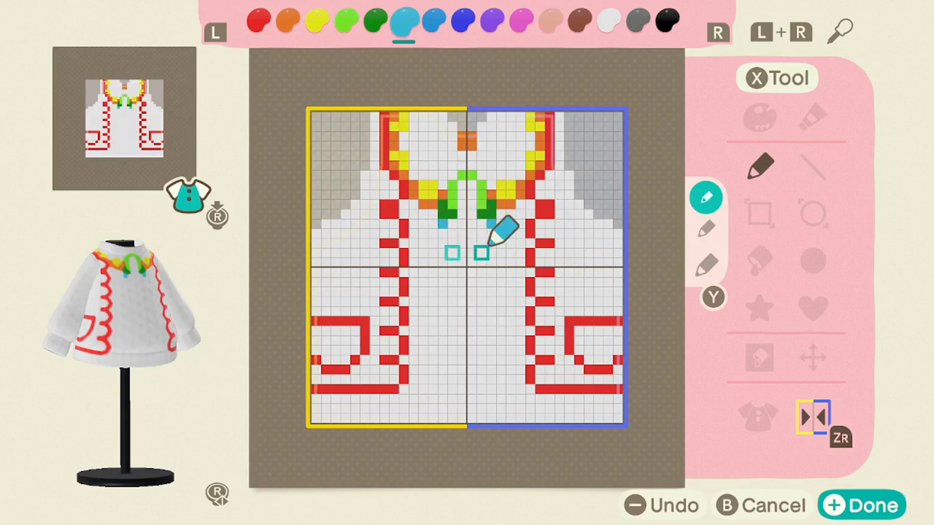
# Turn off mirroring and paint a 2×2 button in dark blue, purple and blue below the green arch.
pyautogui.press('r')
pyautogui.press('r')
pyautogui.press('zr')
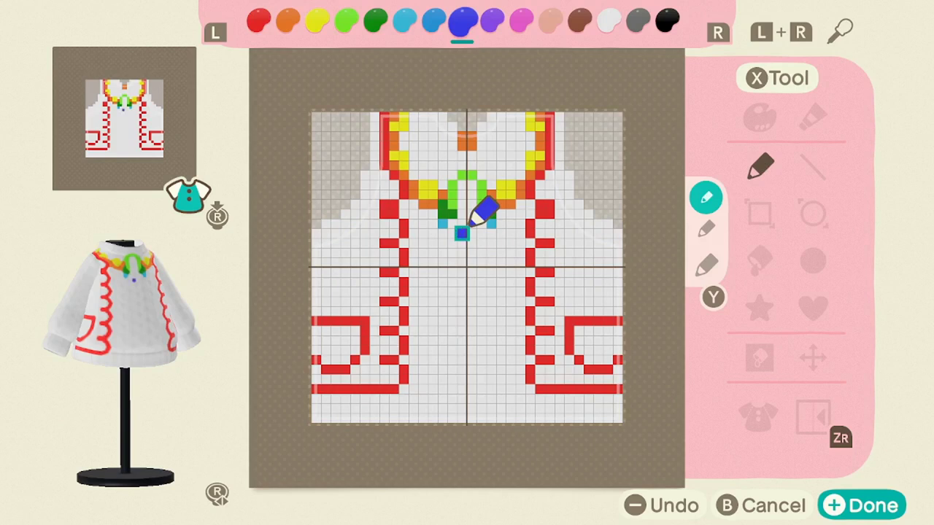
pyautogui.press('r')
pyautogui.press('l')
pyautogui.press('l')
pyautogui.click(471, 243)
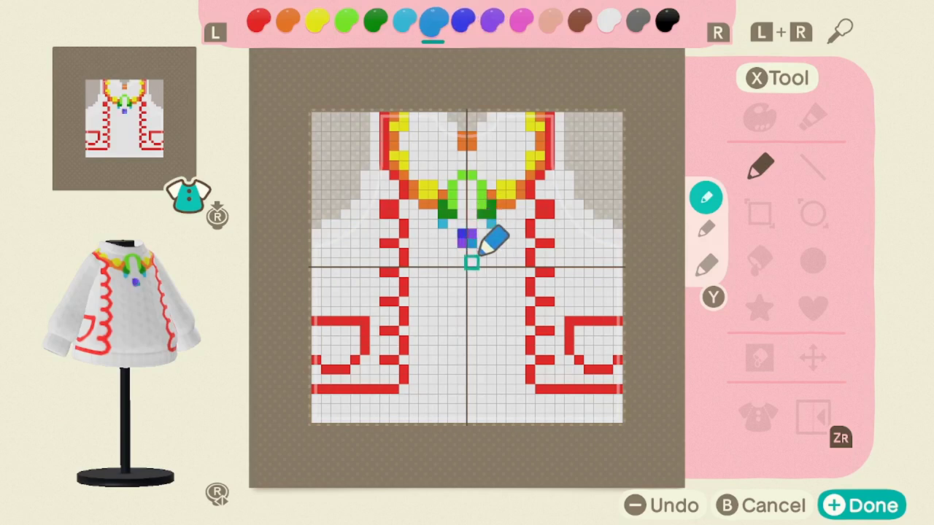
# Paint a second 2×2 button in dark blue, purple and blue on the centre line, one pixel below the first.
pyautogui.press('r')
pyautogui.press('r')
pyautogui.click(462, 272)
pyautogui.click(472, 262)
pyautogui.press('l')
pyautogui.press('l')
pyautogui.click(471, 272)
# Paint a third 2×2 button in dark blue, purple and blue beneath the second one.
pyautogui.press('r')
pyautogui.click(462, 292)
pyautogui.press('r')
pyautogui.click(471, 292)
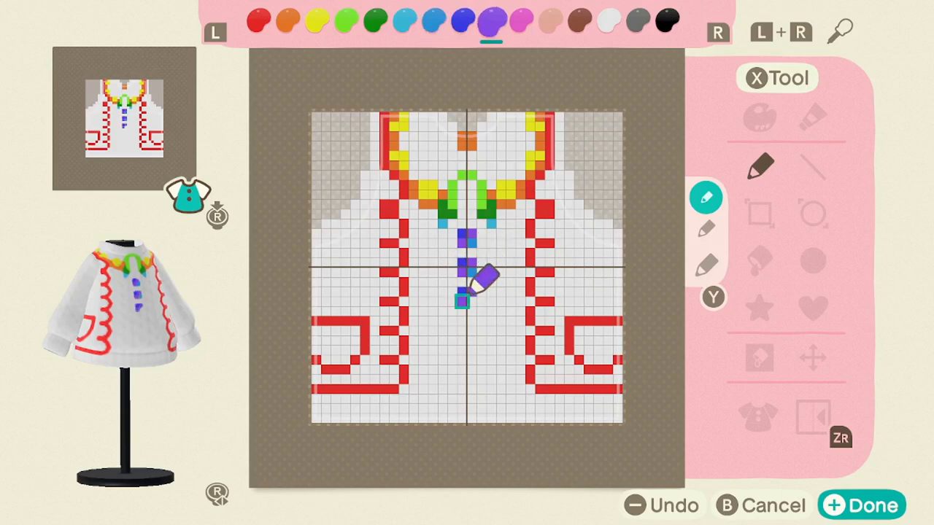
pyautogui.press('l')
pyautogui.press('l')
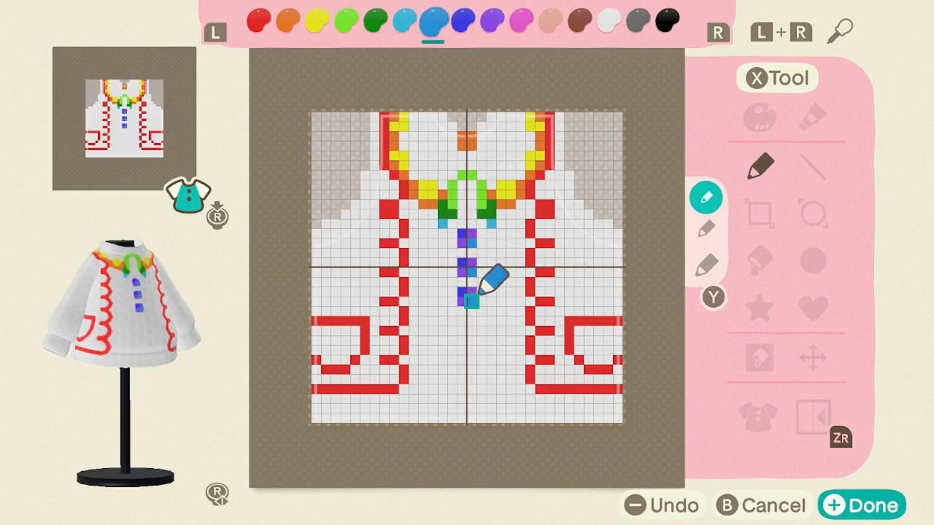
# Fill the white area inside the collar with pink using the bucket fill.
pyautogui.press('r')
pyautogui.press('r')
pyautogui.press('r')
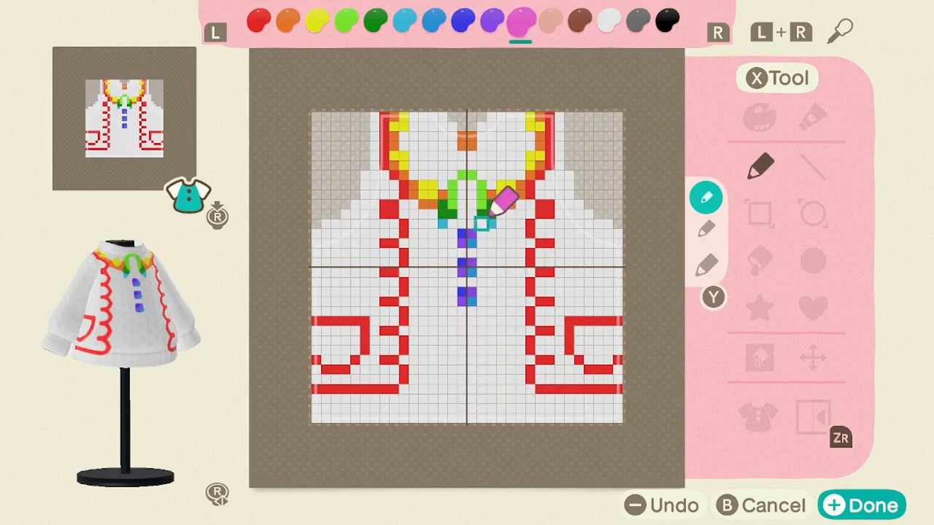
pyautogui.press('x')
pyautogui.click(760, 260)
pyautogui.click(482, 155)
# Paint a mirrored three-pixel-high pink band across the sweater's bottom edge with the largest pencil size.
pyautogui.press('x')
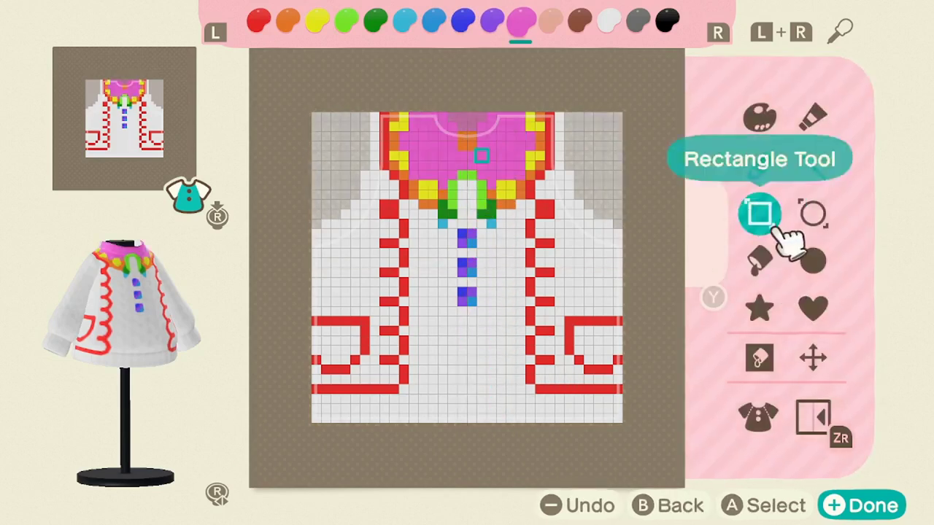
pyautogui.click(760, 166)
pyautogui.press('zr')
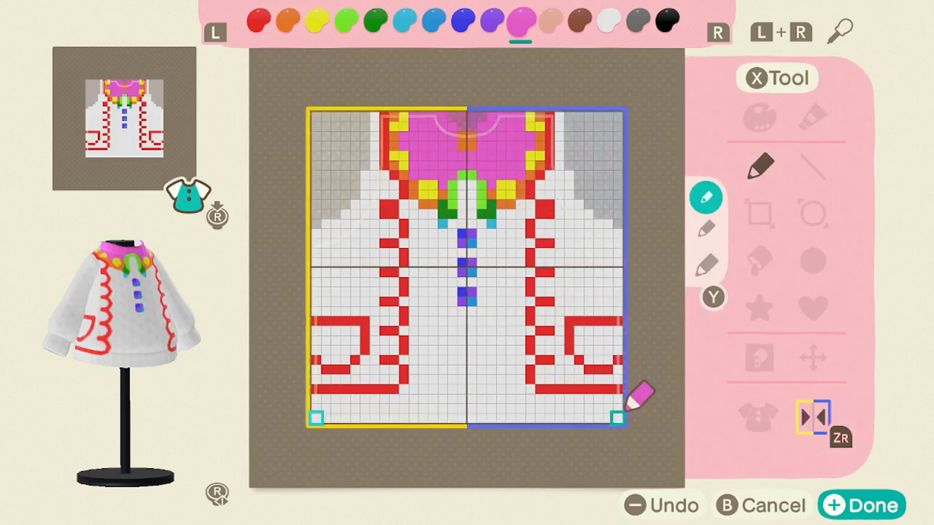
pyautogui.press('y')
pyautogui.press('y')
pyautogui.moveTo(613, 408); pyautogui.dragTo(478, 409)
pyautogui.press('y')
# Turn off mirroring and draw one-pixel-wide pink streaks of varying heights rising from the hem band between the red trims.
pyautogui.press('zr')
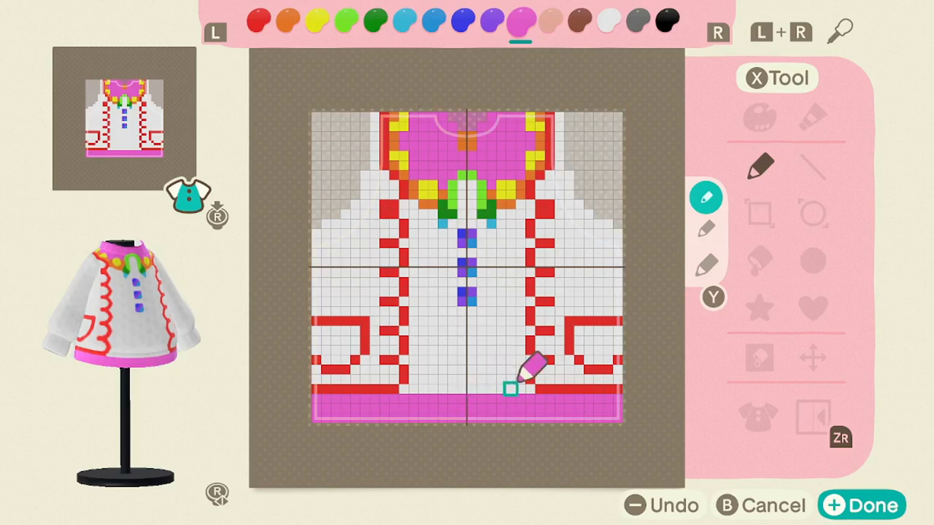
pyautogui.click(511, 389)
pyautogui.moveTo(491, 389)
pyautogui.mouseDown()
pyautogui.moveTo(491, 379)
pyautogui.moveTo(423, 389)
pyautogui.mouseUp()
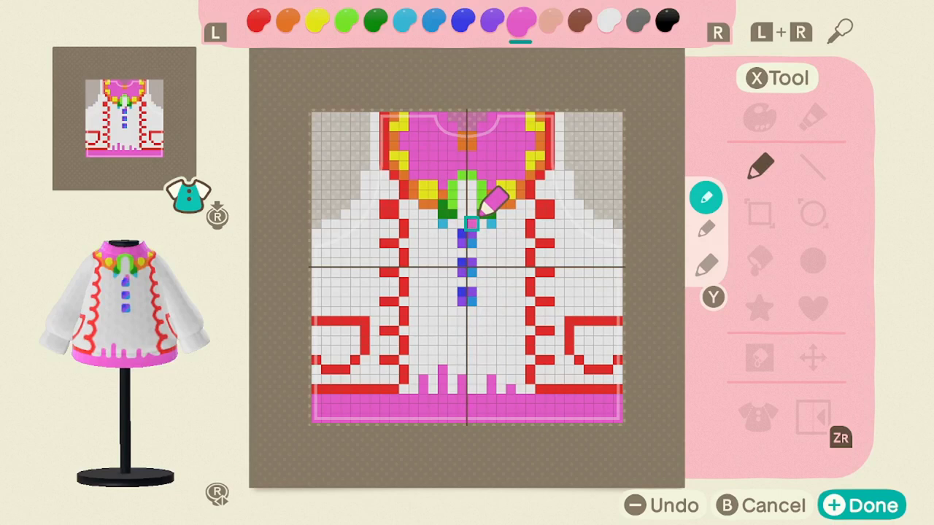
# Fill the gaps around the centre buttons with pink pixels and paint orange pixels inside the green arch.
pyautogui.moveTo(472, 253)
pyautogui.mouseDown()
pyautogui.moveTo(472, 282)
pyautogui.moveTo(471, 224)
pyautogui.mouseUp()
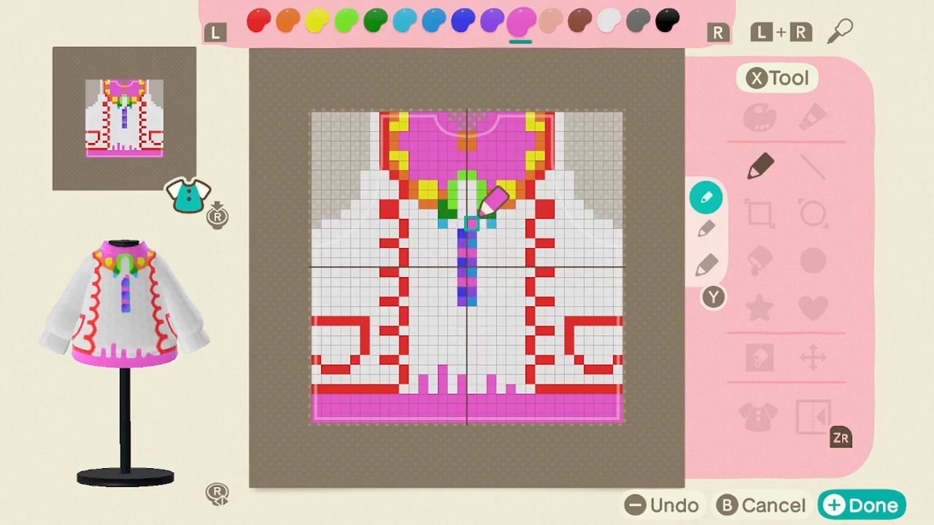
pyautogui.press('l')
pyautogui.press('l')
pyautogui.press('l')
pyautogui.press('l')
pyautogui.press('l')
pyautogui.press('l')
pyautogui.press('l')
pyautogui.press('l')
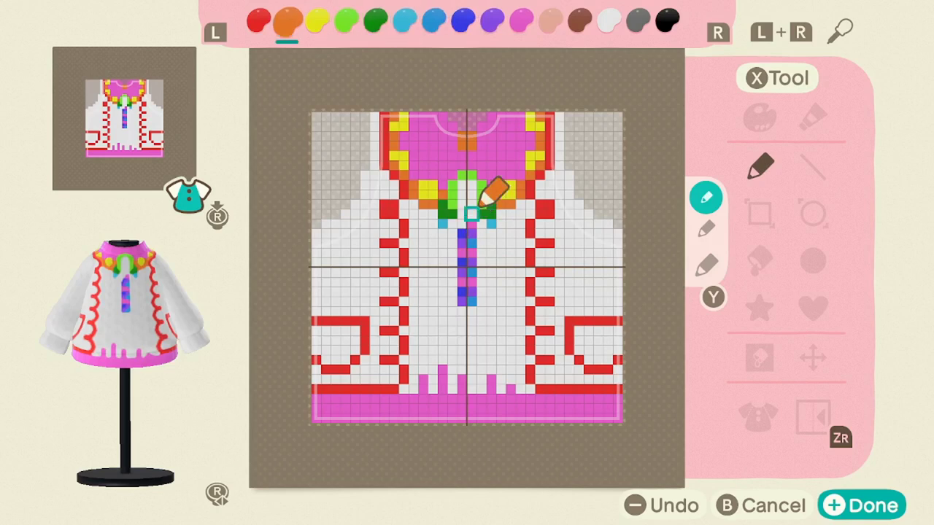
# Fill the white centre panel between the red trims with peach using the bucket fill.
pyautogui.press('r')
pyautogui.press('r')
pyautogui.press('r')
pyautogui.press('r')
pyautogui.press('r')
pyautogui.press('r')
pyautogui.press('r')
pyautogui.press('r')
pyautogui.press('r')
pyautogui.press('x')
pyautogui.click(775, 274)
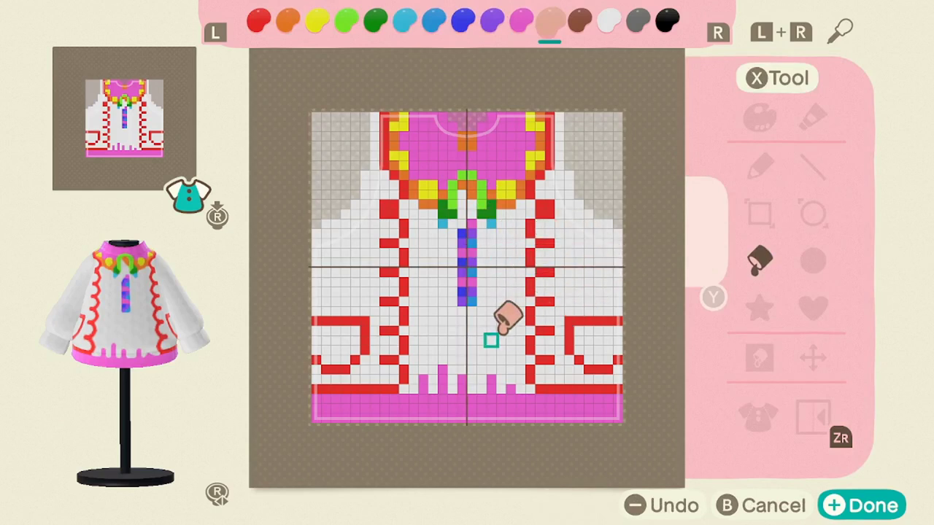
pyautogui.click(492, 341)
# Fill both white side panels and the pocket areas with brown using the bucket fill.
pyautogui.press('r')
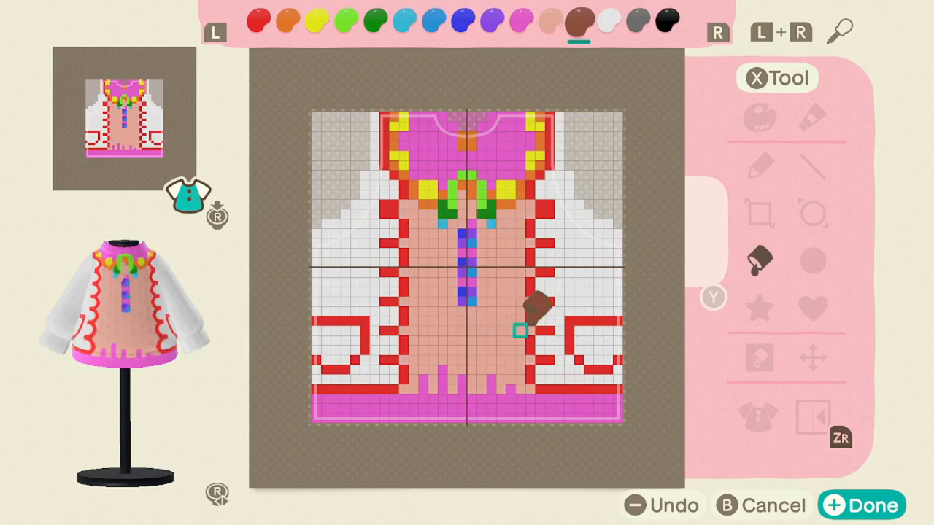
pyautogui.click(598, 277)
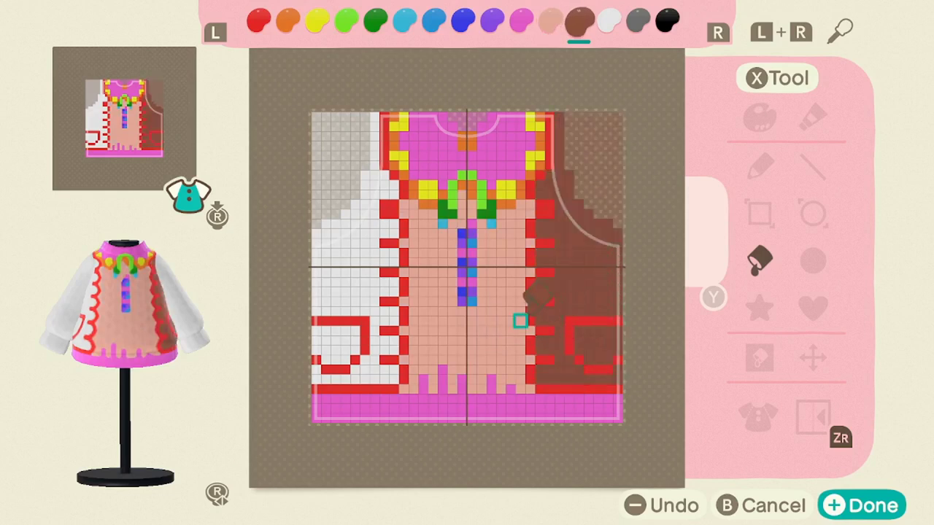
pyautogui.click(345, 291)
pyautogui.click(345, 330)
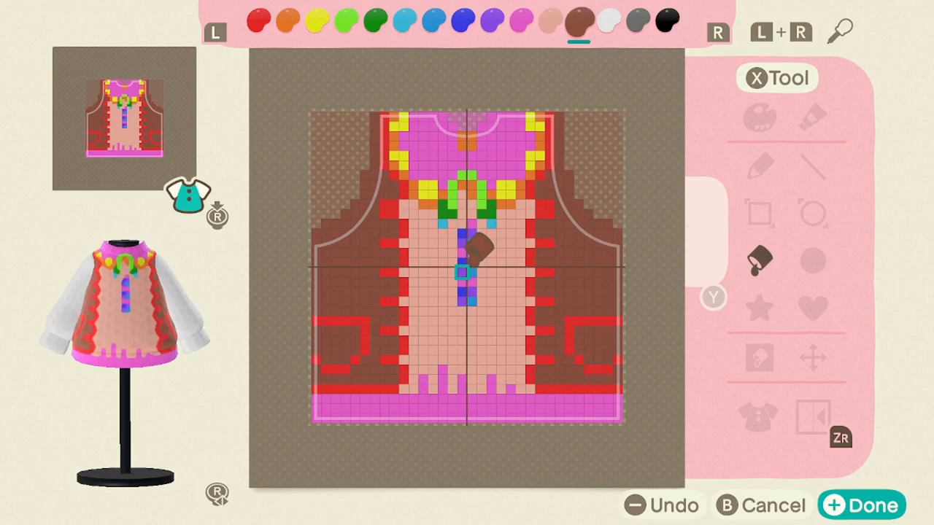
# Open the back part and draw a mirrored one-pixel red collar outline around the neck opening with the pencil.
pyautogui.press('x')
pyautogui.click(758, 166)
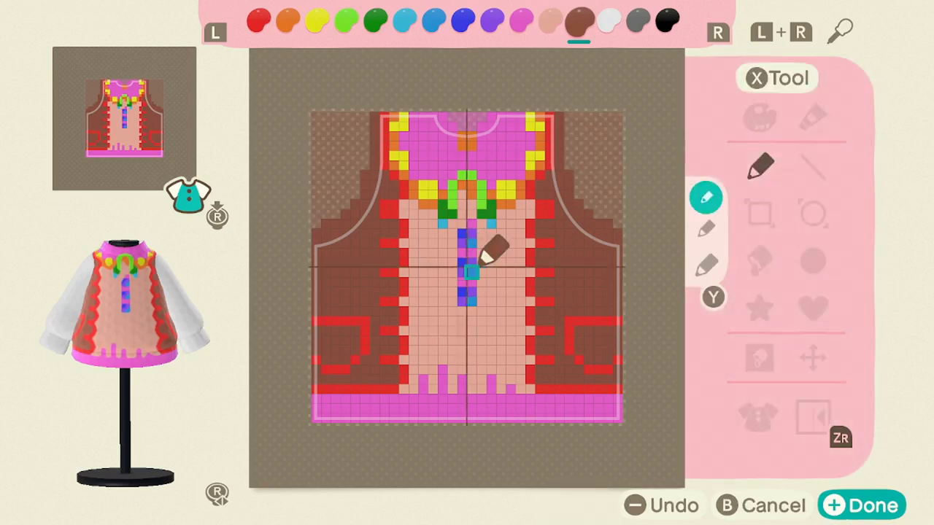
pyautogui.hotkey('l', 'r')
pyautogui.press('r')
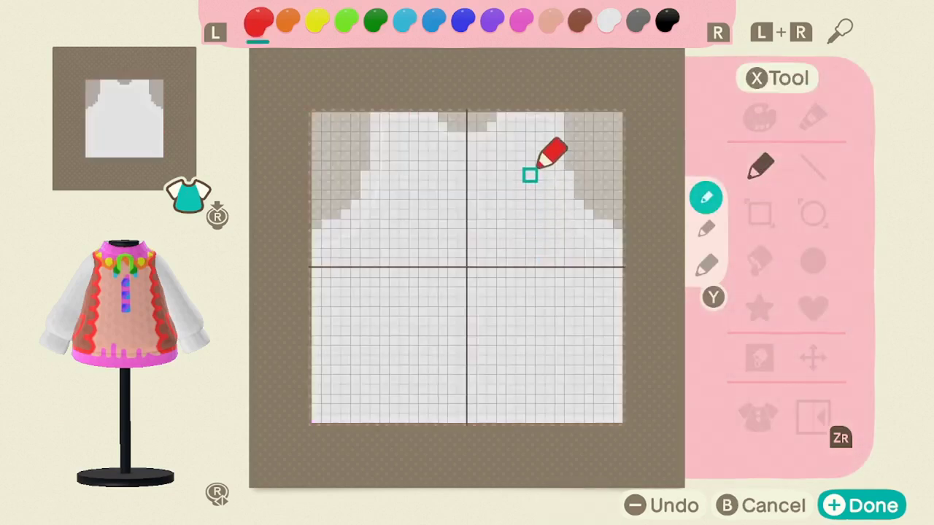
pyautogui.press('zr')
pyautogui.click(549, 117)
pyautogui.click(549, 127)
pyautogui.click(540, 137)
pyautogui.click(530, 146)
pyautogui.moveTo(529, 155); pyautogui.dragTo(472, 164)
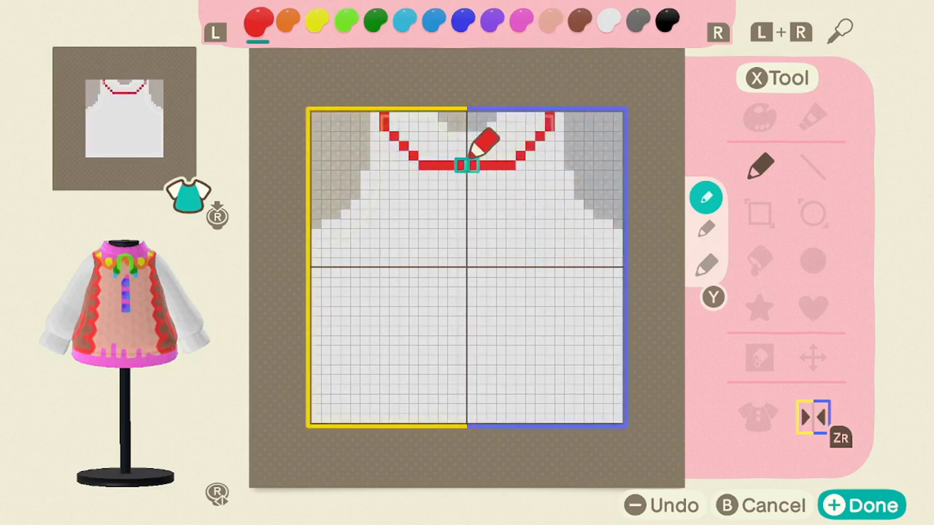
# Draw a mirrored one-pixel red line across the full width of the back, three pixels above its bottom edge.
pyautogui.press('zr')
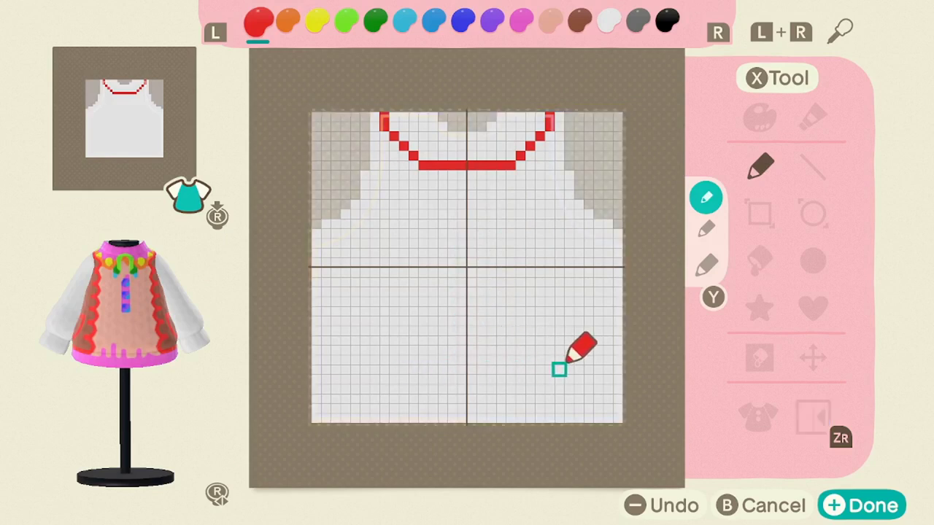
pyautogui.press('zr')
pyautogui.moveTo(617, 389); pyautogui.dragTo(464, 389)
# Fill the back's hem below the red line and the area inside the red collar outline with pink using the bucket fill.
pyautogui.press('r')
pyautogui.press('r')
pyautogui.press('r')
pyautogui.press('r')
pyautogui.press('r')
pyautogui.press('r')
pyautogui.press('r')
pyautogui.press('r')
pyautogui.press('r')
pyautogui.press('x')
pyautogui.press('Down')
pyautogui.press('Down')
pyautogui.press('a')
pyautogui.click(413, 417)
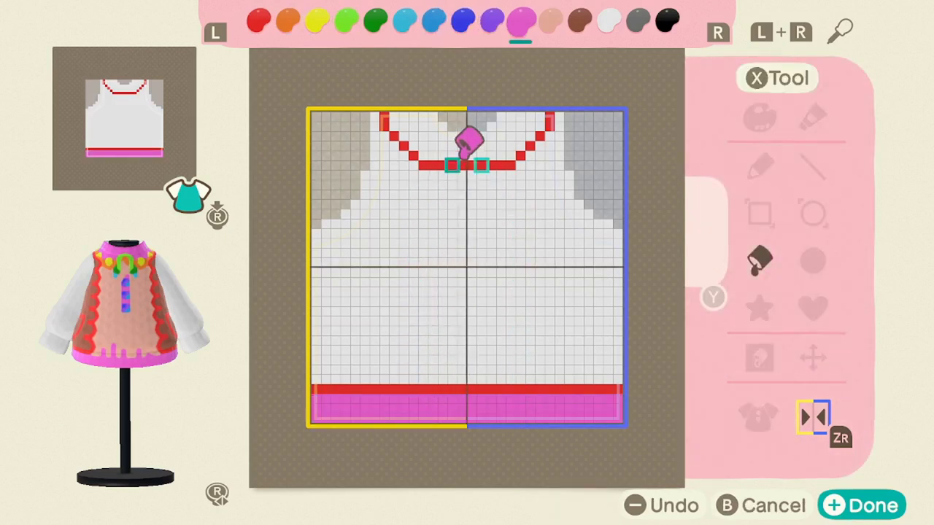
pyautogui.click(467, 135)
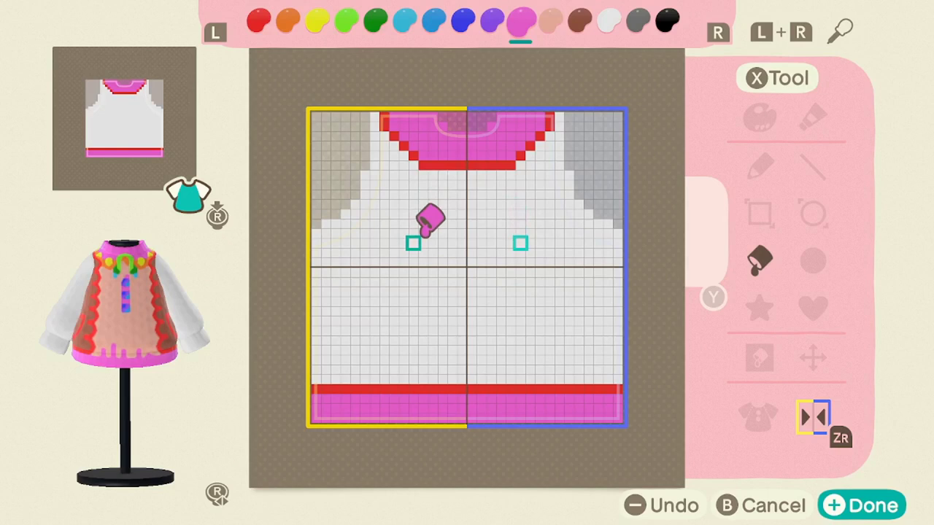
# Fill the white body area of the back with brown using the bucket fill.
pyautogui.press('r')
pyautogui.press('r')
pyautogui.click(413, 243)
# Pencil mirrored one-pixel white lines along the outside of the back's red collar outline and directly above its red hem line.
pyautogui.press('r')
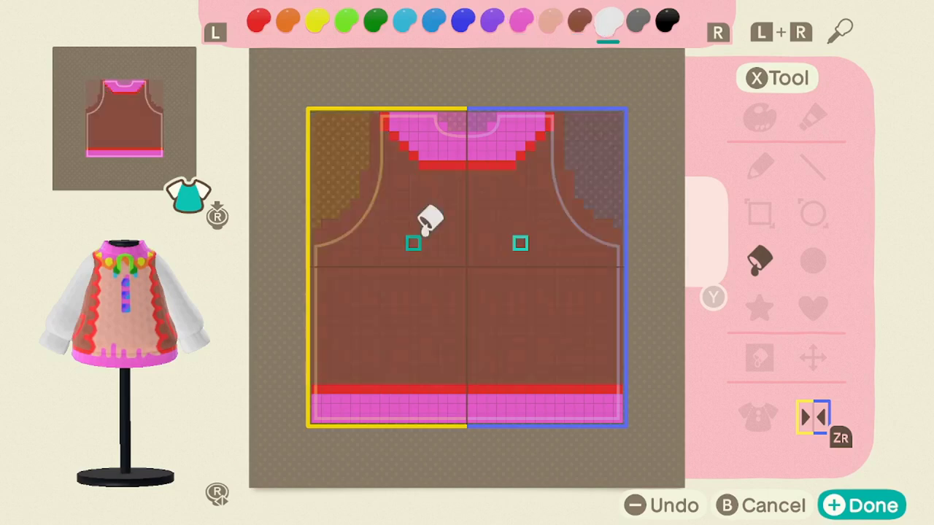
pyautogui.press('x')
pyautogui.click(758, 166)
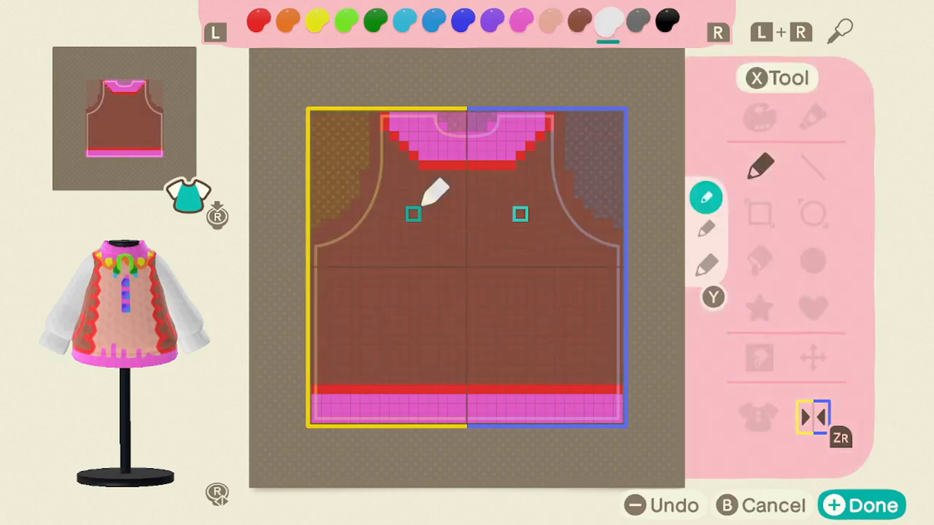
pyautogui.moveTo(466, 166)
pyautogui.mouseDown()
pyautogui.moveTo(467, 175)
pyautogui.moveTo(506, 175)
pyautogui.moveTo(559, 118)
pyautogui.mouseUp()
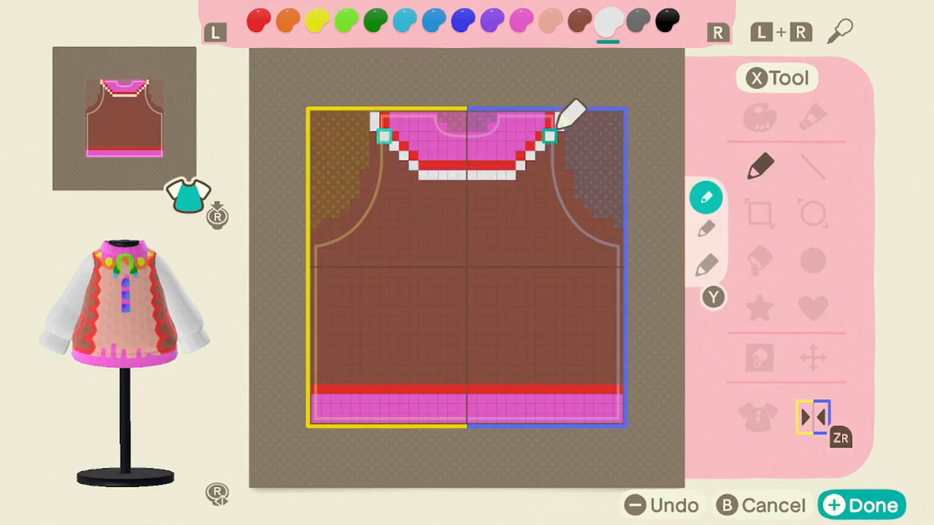
pyautogui.moveTo(617, 380); pyautogui.dragTo(467, 379)
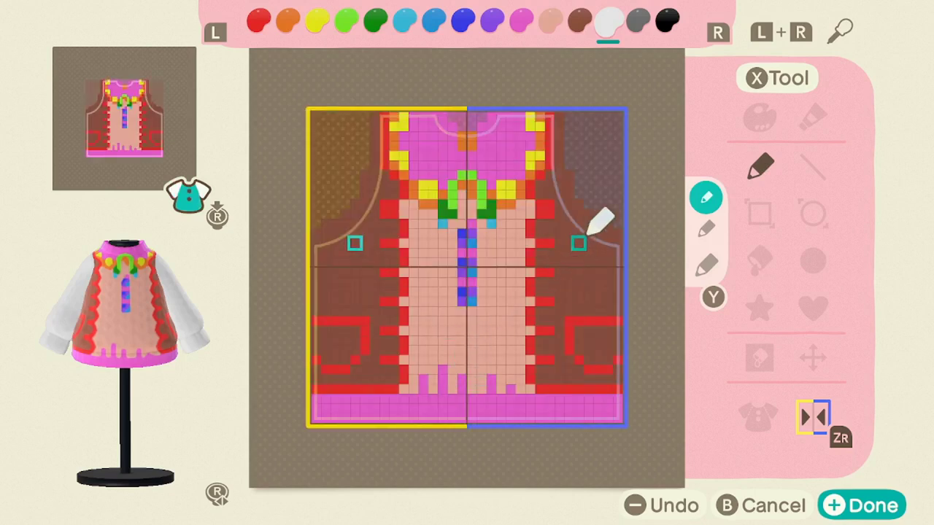
# On the front part, add mirrored white edging outside the collar, above the pockets and between the pockets and the red hem line.
pyautogui.moveTo(559, 117); pyautogui.dragTo(559, 165)
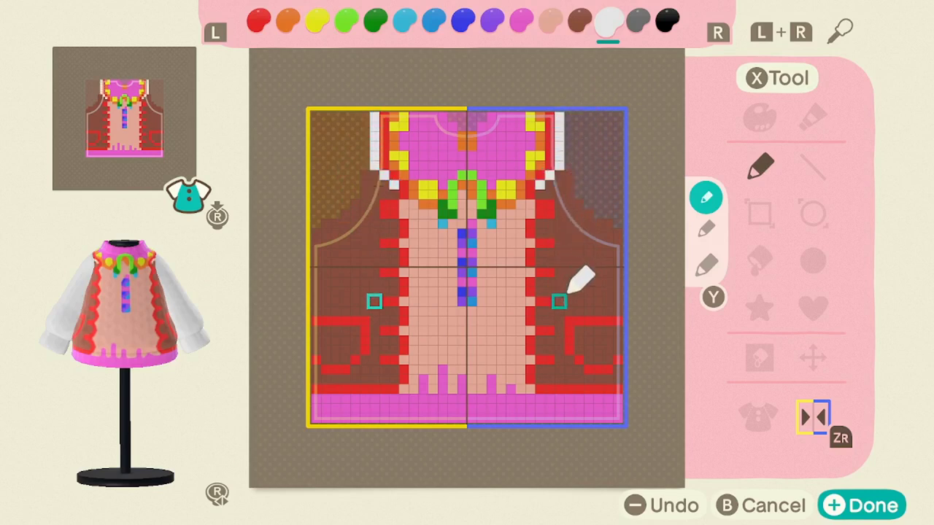
pyautogui.moveTo(579, 310); pyautogui.dragTo(617, 310)
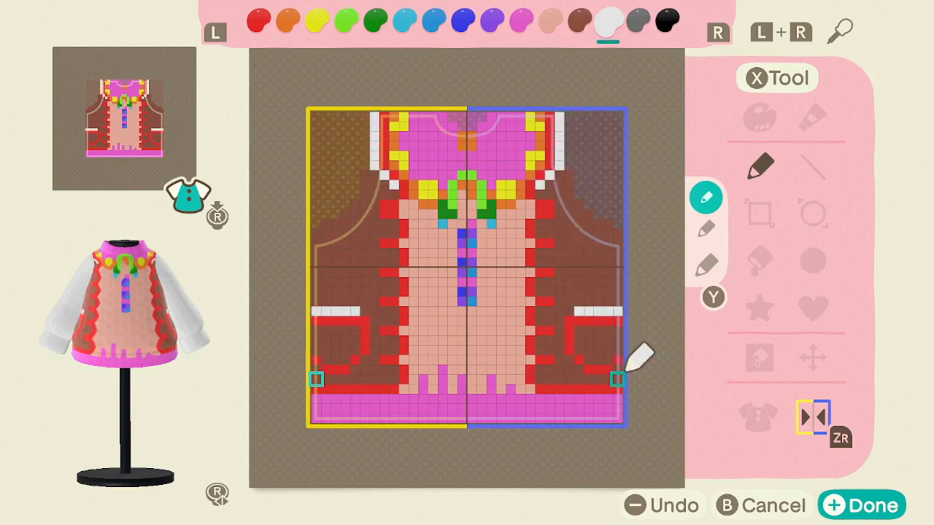
pyautogui.moveTo(617, 370)
pyautogui.mouseDown()
pyautogui.moveTo(540, 379)
pyautogui.moveTo(617, 370)
pyautogui.moveTo(549, 369)
pyautogui.mouseUp()
pyautogui.press('-')
# Open the blank sleeve part and paint a mirrored two-pixel-high pink band along its bottom edge with a larger pencil size.
pyautogui.press('r')
pyautogui.press('r')
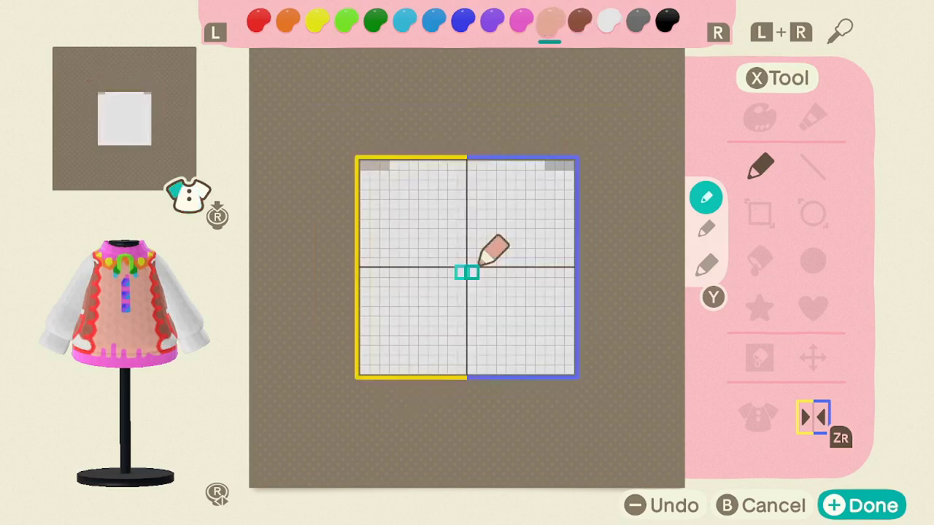
pyautogui.press('l')
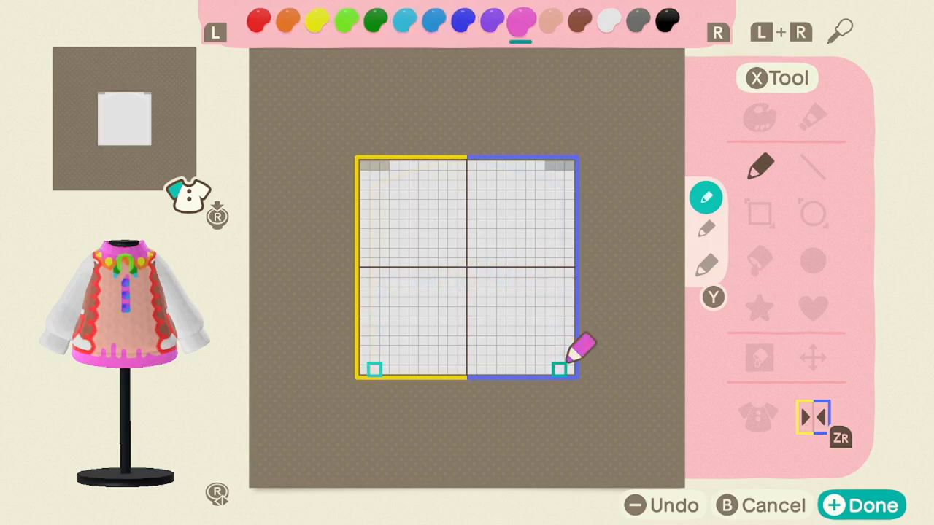
pyautogui.press('y')
pyautogui.moveTo(564, 365); pyautogui.dragTo(479, 363)
# Return to the smallest pencil size and add single pink pixels at every other column above the sleeve's pink band.
pyautogui.press('y')
pyautogui.press('y')
pyautogui.click(499, 350)
pyautogui.click(520, 350)
pyautogui.click(539, 350)
pyautogui.click(559, 350)
pyautogui.click(568, 350)
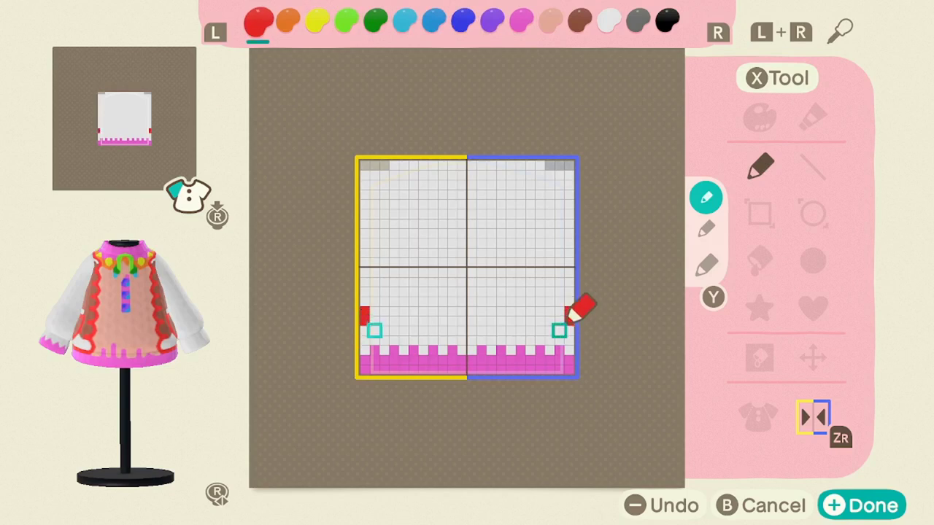
# Draw a mirrored red scalloped trim above the pink cuff and bucket-fill the sleeve above it with brown.
pyautogui.moveTo(520, 330)
pyautogui.mouseDown()
pyautogui.moveTo(510, 312)
pyautogui.moveTo(481, 315)
pyautogui.moveTo(471, 330)
pyautogui.mouseUp()
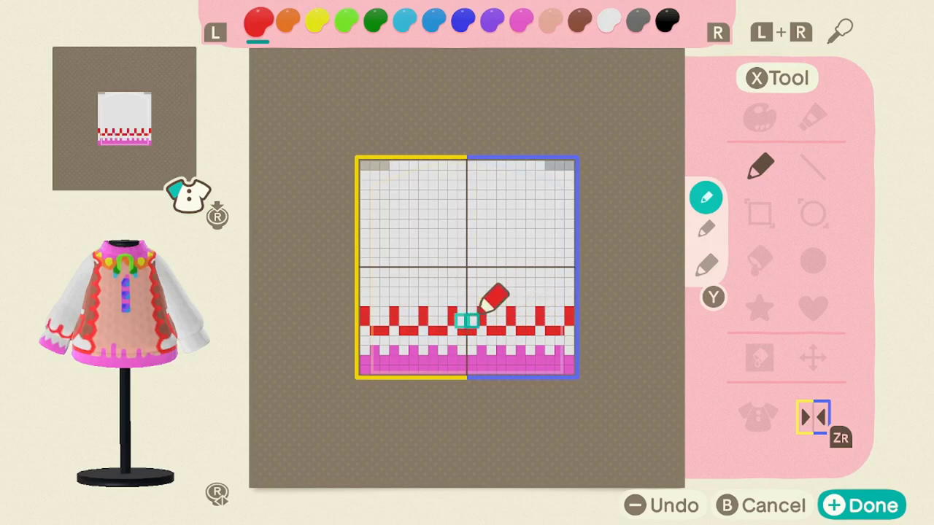
pyautogui.press('l')
pyautogui.press('x')
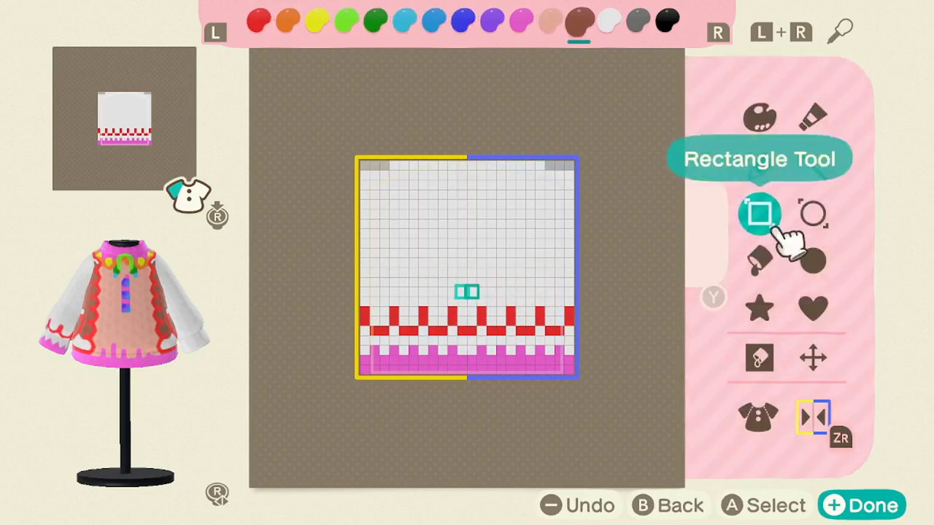
pyautogui.click(759, 260)
pyautogui.click(471, 292)
# Pencil white pixels into the gaps between the raised points of the sleeve's red scalloped trim.
pyautogui.press('r')
pyautogui.press('x')
pyautogui.click(762, 170)
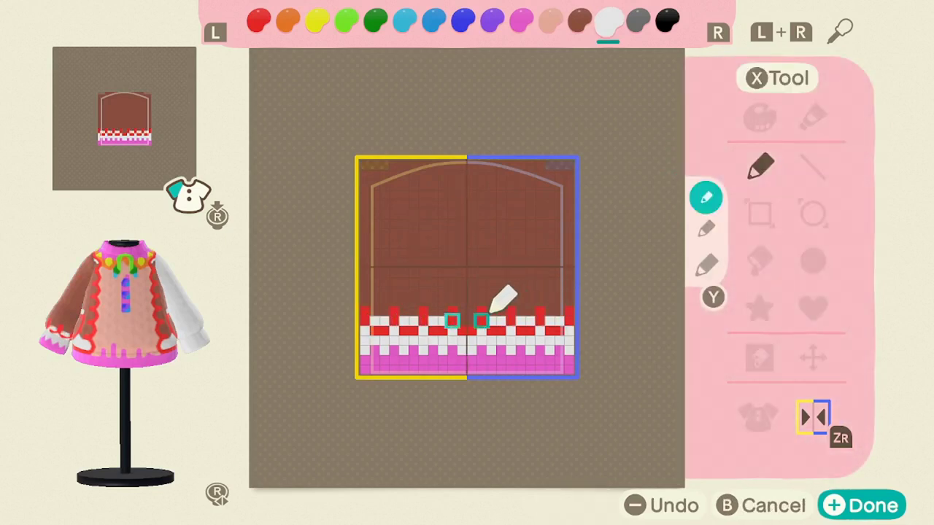
# Fill the white zigzag band between the sleeve's pink cuff and red trim with yellow using the bucket fill.
pyautogui.press('r')
pyautogui.press('r')
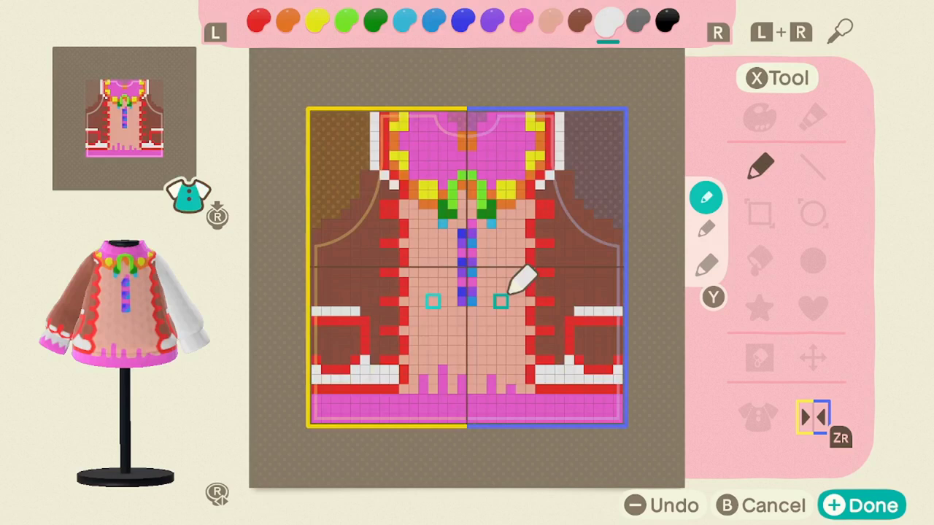
pyautogui.press('r')
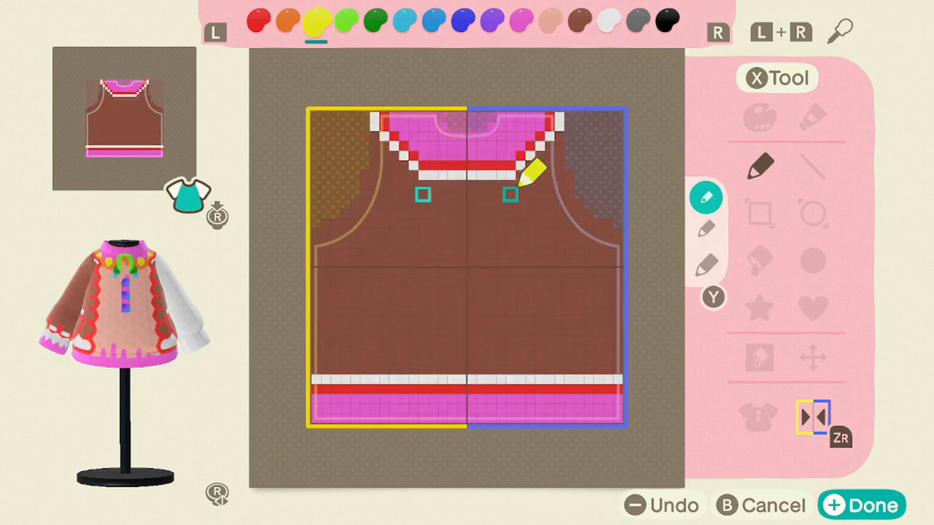
pyautogui.press('r')
pyautogui.press('x')
pyautogui.click(759, 260)
pyautogui.click(551, 339)
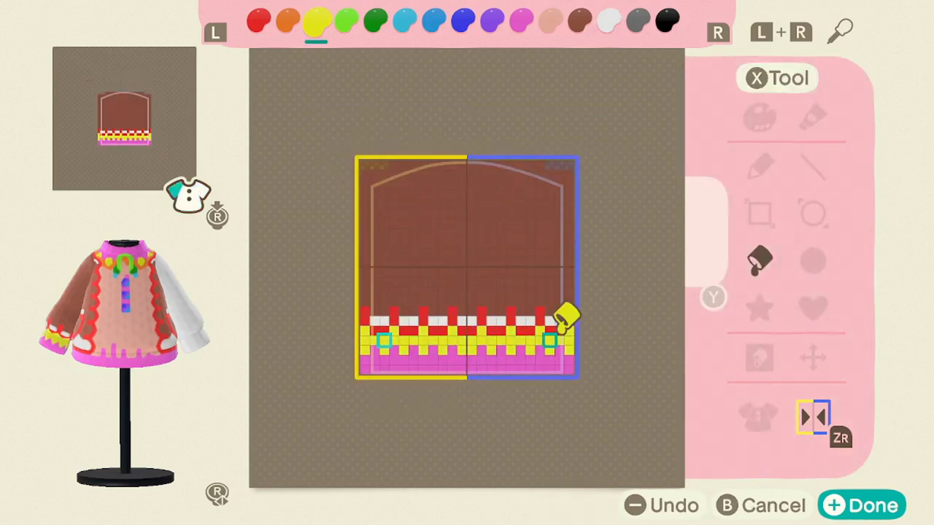
# Flip and copy the finished sleeve design onto the blank sleeve, and return to the front part.
pyautogui.press('x')
pyautogui.press('Down')
pyautogui.press('Down')
pyautogui.press('Down')
pyautogui.press('a')
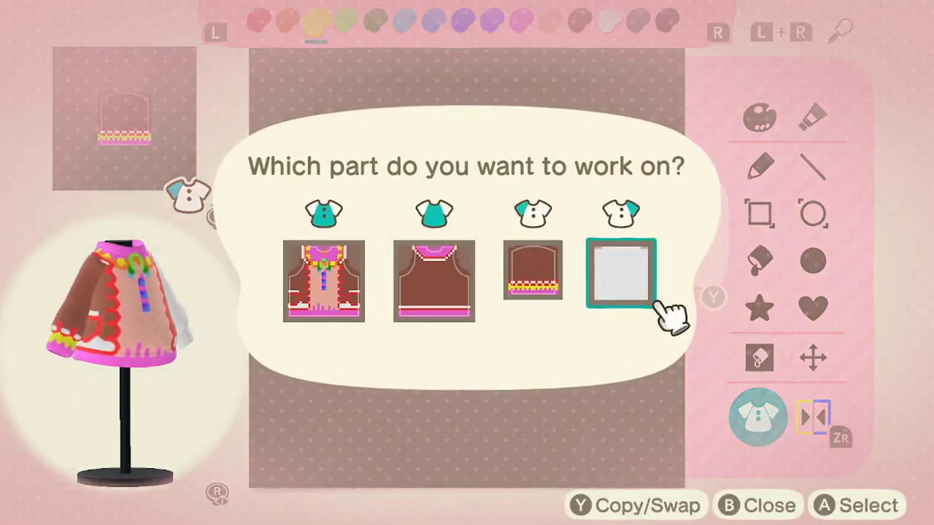
pyautogui.press('a')
pyautogui.press('Down')
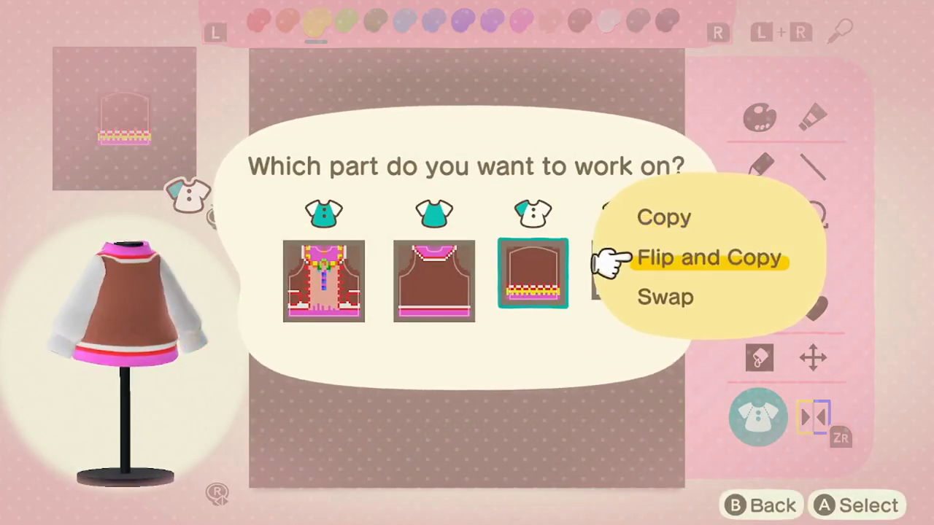
pyautogui.press('a')
pyautogui.press('Left')
pyautogui.press('Left')
pyautogui.press('Left')
pyautogui.press('a')
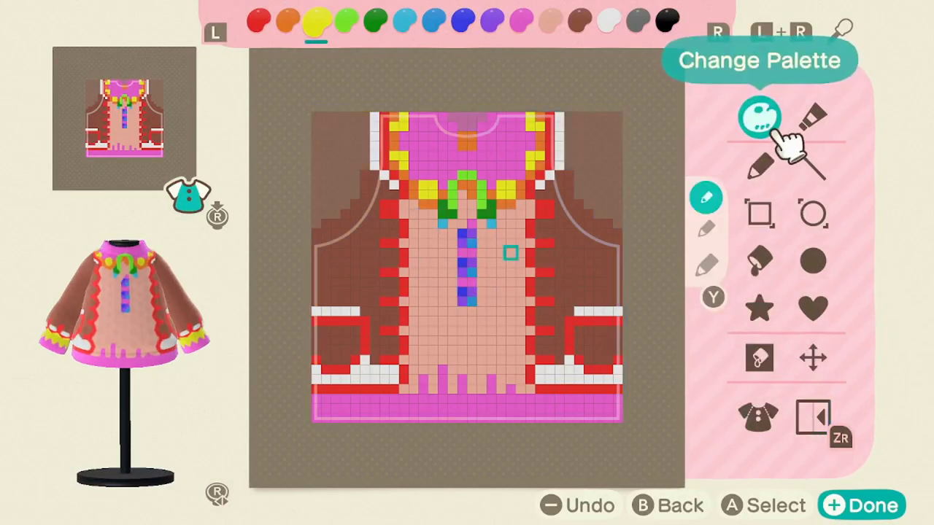
# Open colour editing for the red palette slot, shift its hue to orange and reduce its vividness to the middle.
pyautogui.press('a')
pyautogui.press('b')
pyautogui.press('Right')
pyautogui.press('a')
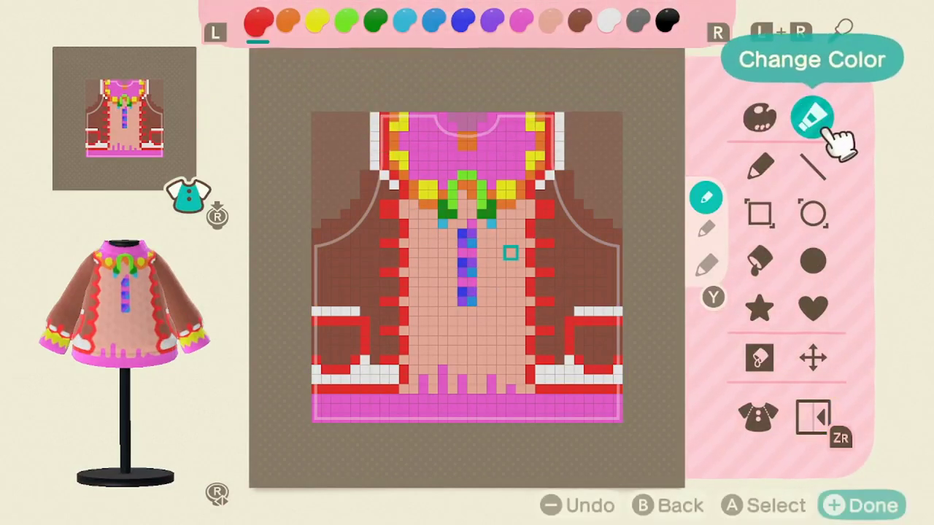
pyautogui.press('Right')
pyautogui.press('Right')
pyautogui.press('Down')
pyautogui.press('Left')
pyautogui.press('Left')
pyautogui.press('Left')
pyautogui.press('Left')
pyautogui.press('Left')
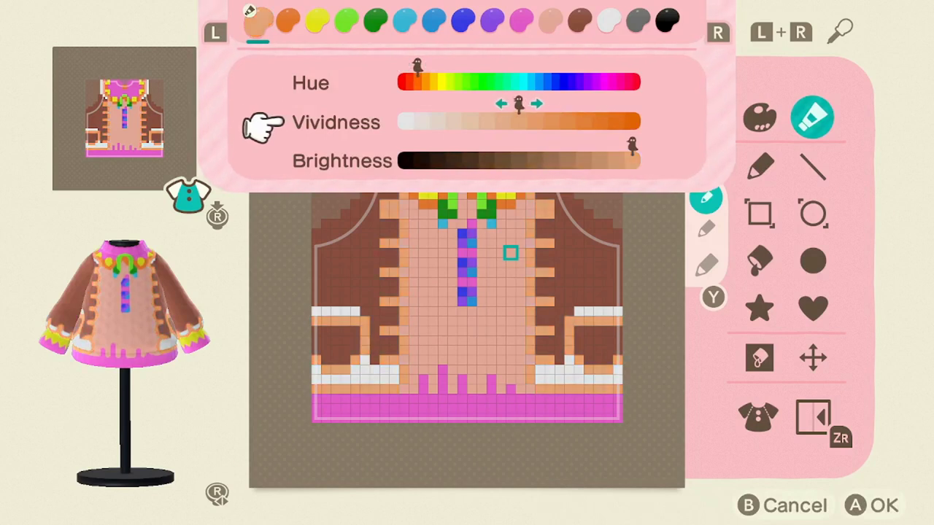
# Lower the first palette colour's brightness to slightly below the middle to make it dark brown.
pyautogui.press('Down')
pyautogui.press('Left')
pyautogui.press('Left')
pyautogui.press('Left')
pyautogui.press('Left')
pyautogui.press('Left')
pyautogui.press('Left')
pyautogui.press('Left')
pyautogui.press('Left')
pyautogui.press('Left')
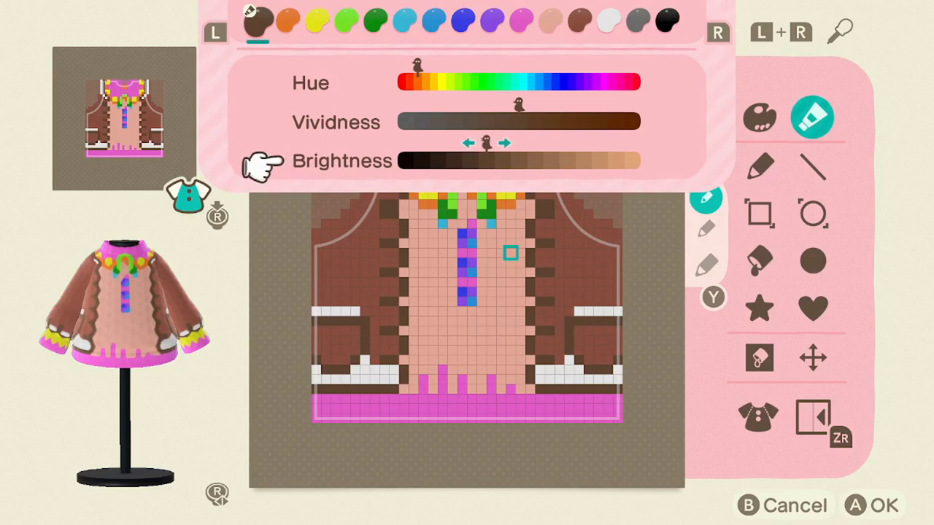
# Recolour the reddish-brown body slot as medium brown with orange hue, vividness slightly above the middle and brightness at the middle.
pyautogui.press('l')
pyautogui.press('l')
pyautogui.press('l')
pyautogui.press('l')
pyautogui.press('Down')
pyautogui.press('Right')
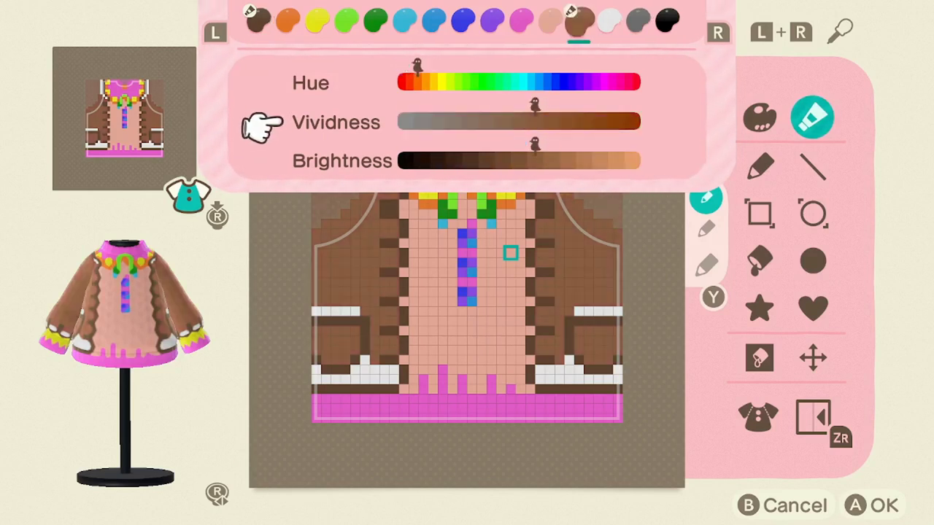
pyautogui.press('Left')
pyautogui.press('Left')
pyautogui.press('Right')
pyautogui.press('Up')
pyautogui.press('Left')
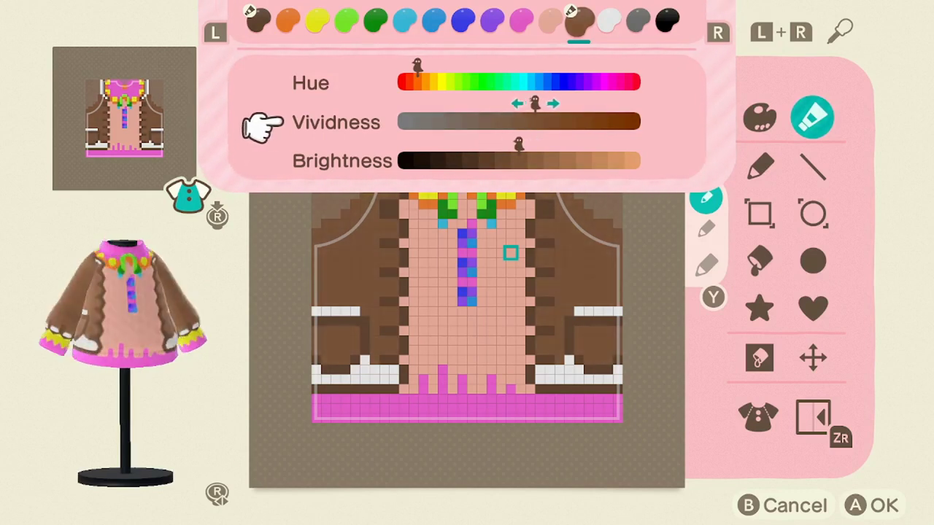
pyautogui.press('a')
# Open the white palette slot for colour editing, shift its hue to orange and raise its vividness.
pyautogui.press('r')
pyautogui.press('a')
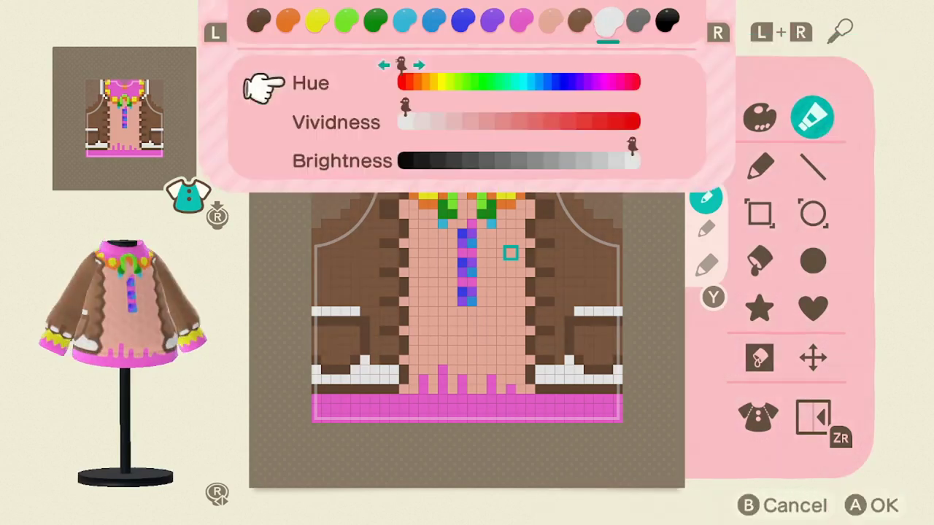
pyautogui.press('Right')
pyautogui.press('Right')
pyautogui.press('Down')
pyautogui.press('Right')
pyautogui.press('Right')
# Darken the former white slot to dark brown, with vividness at the middle and brightness slightly below the middle.
pyautogui.press('Down')
pyautogui.press('Left')
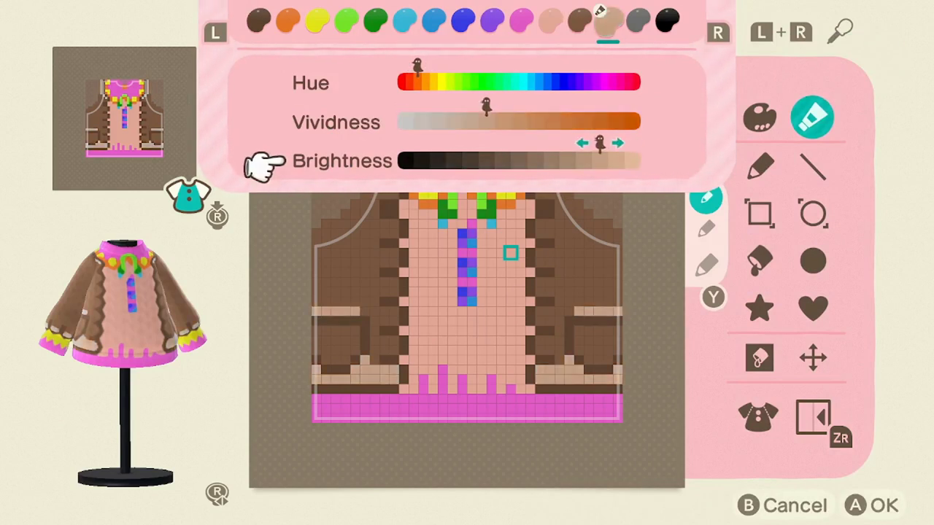
pyautogui.press('Up')
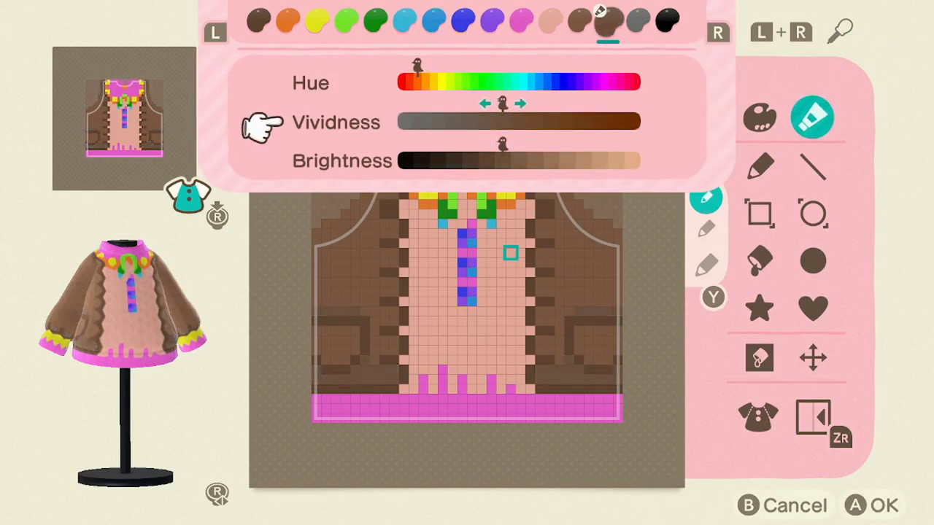
pyautogui.press('Right')
pyautogui.press('Down')
pyautogui.press('Left')
pyautogui.press('Right')
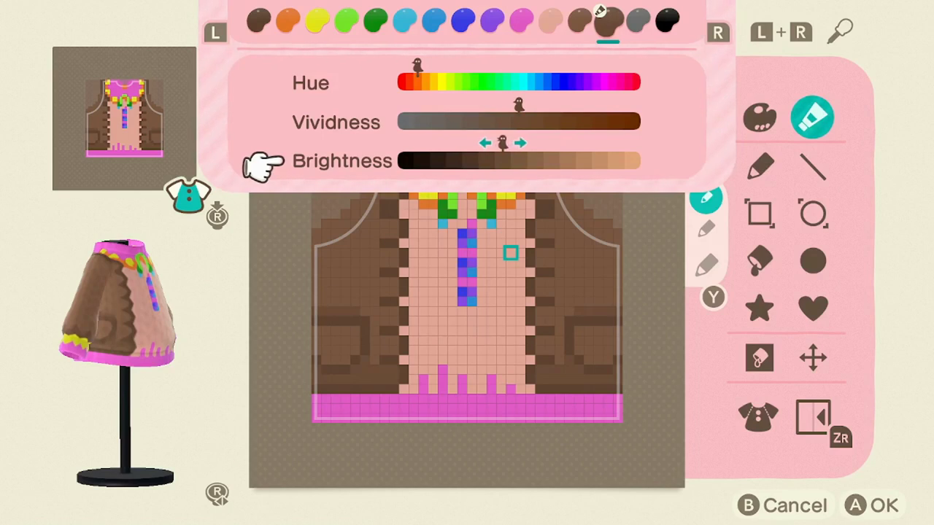
pyautogui.press('a')
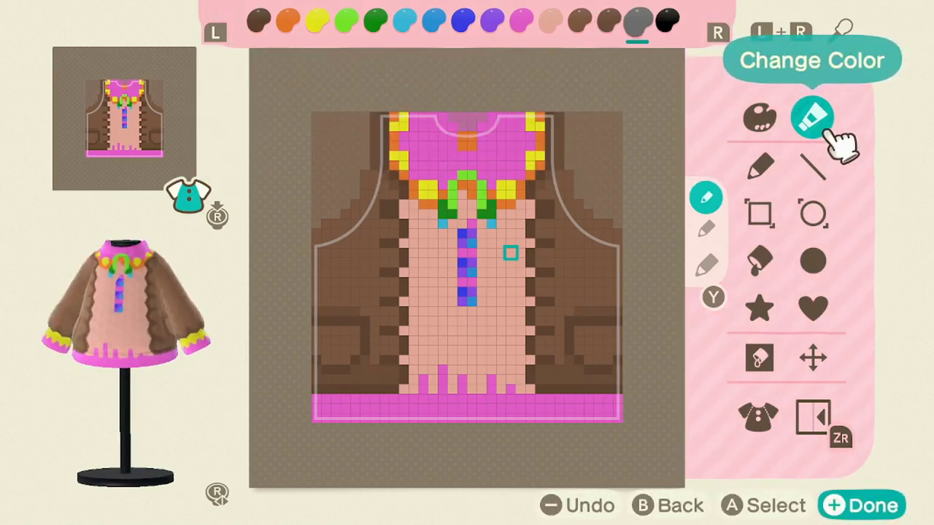
# Change the light green palette slot to medium brown by shifting its hue to orange and lowering its vividness and brightness.
pyautogui.press('r')
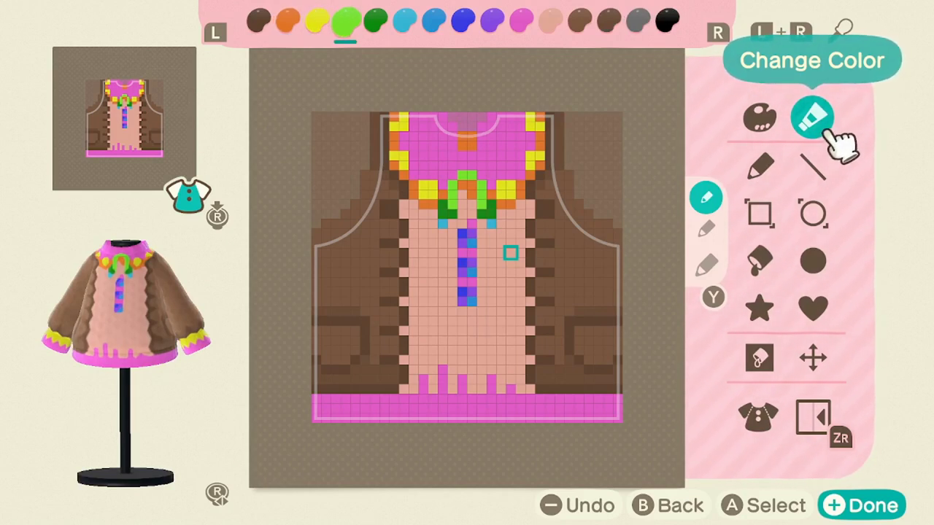
pyautogui.press('a')
pyautogui.press('Left')
pyautogui.press('Down')
pyautogui.press('Left')
pyautogui.press('Down')
pyautogui.press('Left')
pyautogui.press('Left')
pyautogui.press('Left')
pyautogui.press('Left')
pyautogui.press('Left')
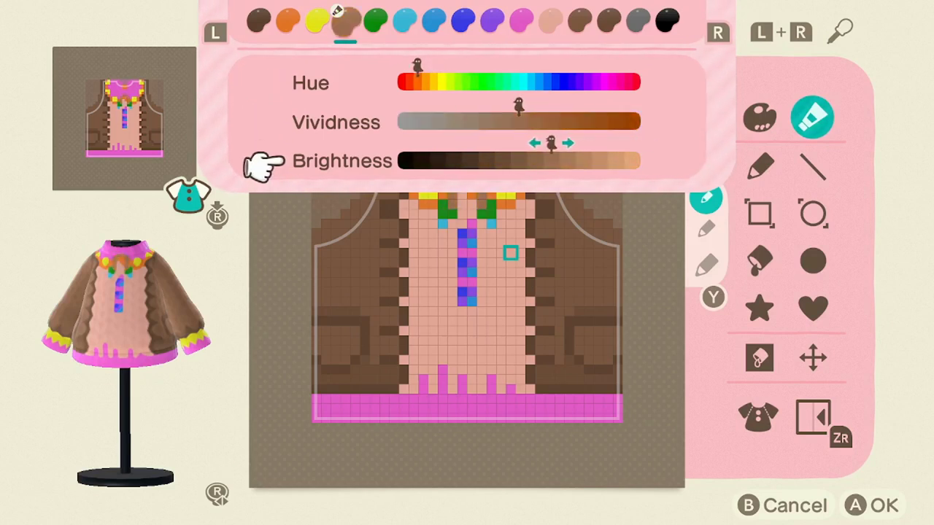
pyautogui.press('a')
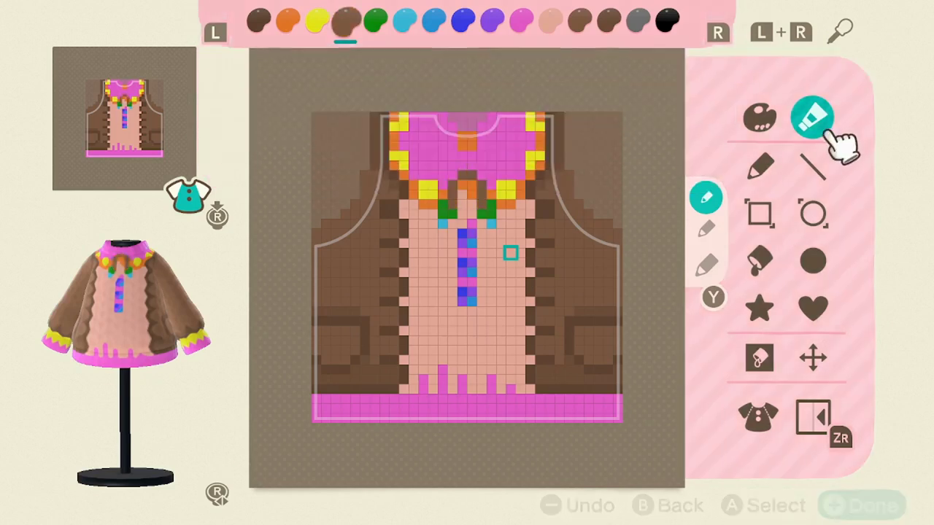
# Open the dark green palette slot for colour editing and shift its hue to the orange range.
pyautogui.press('r')
pyautogui.press('a')
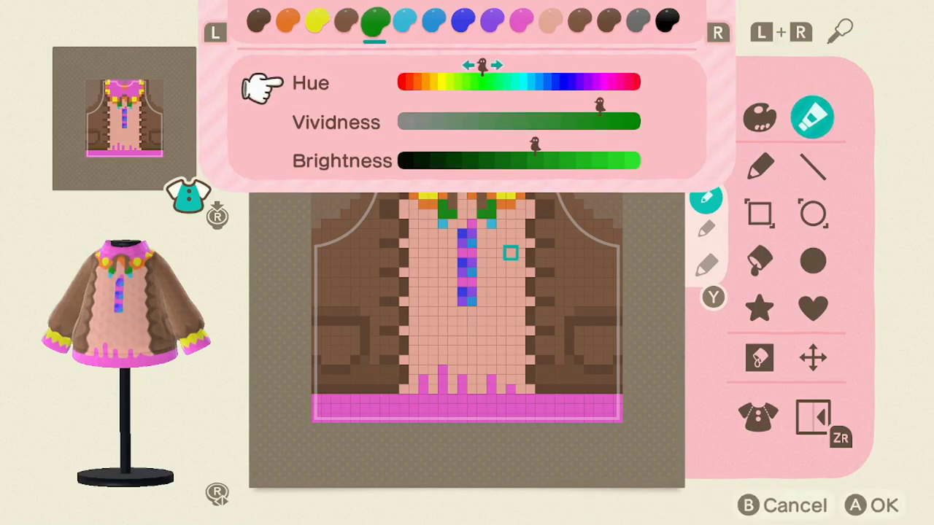
pyautogui.press('Left')
pyautogui.press('Left')
pyautogui.press('Left')
pyautogui.press('Left')
pyautogui.press('Down')
pyautogui.press('Up')
pyautogui.press('Right')
# Make the former dark green slot tan, with vividness slightly above the middle and brightness at about three quarters.
pyautogui.press('Down')
pyautogui.press('Down')
pyautogui.press('Right')
pyautogui.press('Right')
pyautogui.press('Right')
pyautogui.press('Right')
pyautogui.press('Right')
pyautogui.press('Right')
pyautogui.press('Up')
pyautogui.press('Right')
pyautogui.press('Up')
pyautogui.press('Left')
pyautogui.press('Down')
pyautogui.press('Left')
pyautogui.press('Left')
pyautogui.press('Left')
pyautogui.press('Left')
pyautogui.press('Down')
pyautogui.press('Up')
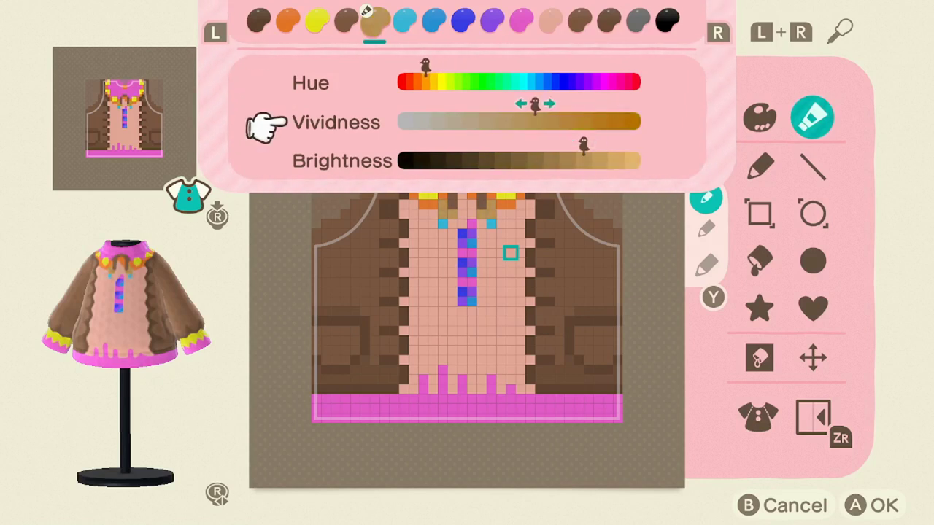
# Warm the tan slot to golden brown by raising its vividness to about two thirds and its brightness to about four fifths.
pyautogui.press('Right')
pyautogui.press('Down')
pyautogui.press('Up')
pyautogui.press('Right')
pyautogui.press('Down')
pyautogui.press('Right')
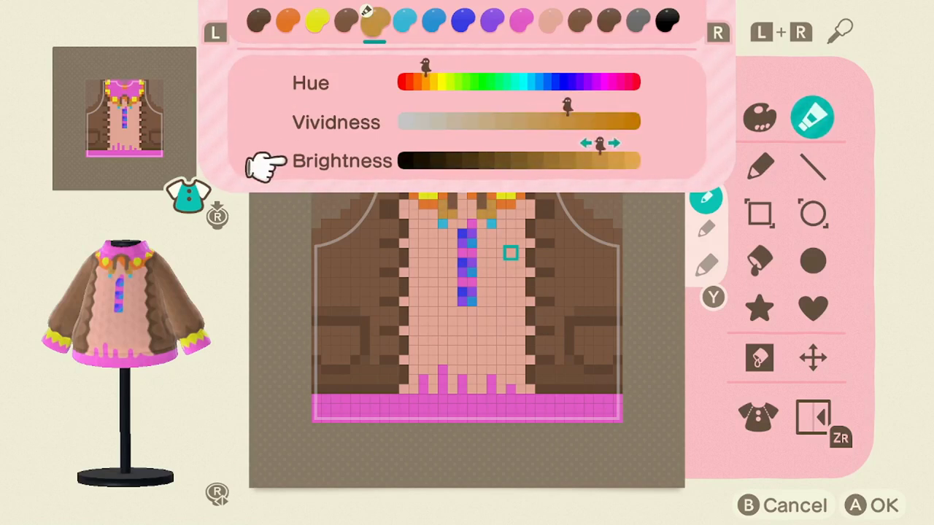
pyautogui.press('a')
# Open the light blue palette slot for colour editing and shift its hue to yellow.
pyautogui.press('r')
pyautogui.press('a')
pyautogui.press('Left')
pyautogui.press('Left')
pyautogui.press('Left')
pyautogui.press('Left')
pyautogui.press('Left')
pyautogui.press('Left')
pyautogui.press('Left')
pyautogui.press('Left')
pyautogui.press('Left')
pyautogui.press('Left')
pyautogui.press('Left')
pyautogui.press('Left')
# Lower the former light blue slot's vividness to slightly above the middle and set its brightness to about three quarters.
pyautogui.press('Down')
pyautogui.press('Down')
pyautogui.press('Left')
pyautogui.press('Left')
pyautogui.press('Left')
pyautogui.press('Left')
pyautogui.press('Left')
pyautogui.press('Left')
pyautogui.press('Right')
pyautogui.press('Right')
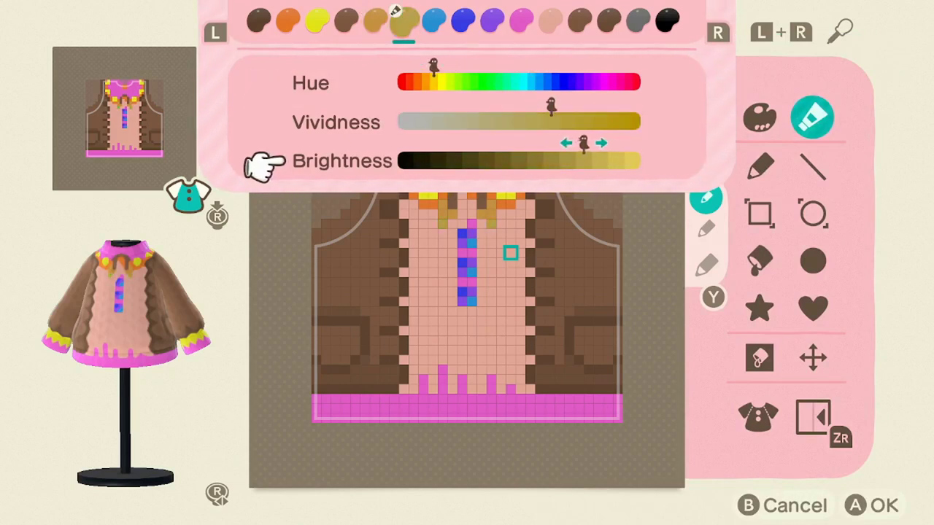
# Shift the mustard slot's hue slightly toward orange and raise its vividness to make it golden.
pyautogui.press('Down')
pyautogui.press('Left')
pyautogui.press('Down')
pyautogui.press('Right')
pyautogui.press('Right')
pyautogui.press('a')
# Recolour the peach front-panel slot as cream with yellow-orange hue, vividness at about a third and brightness just below maximum.
pyautogui.press('r')
pyautogui.press('r')
pyautogui.press('r')
pyautogui.press('r')
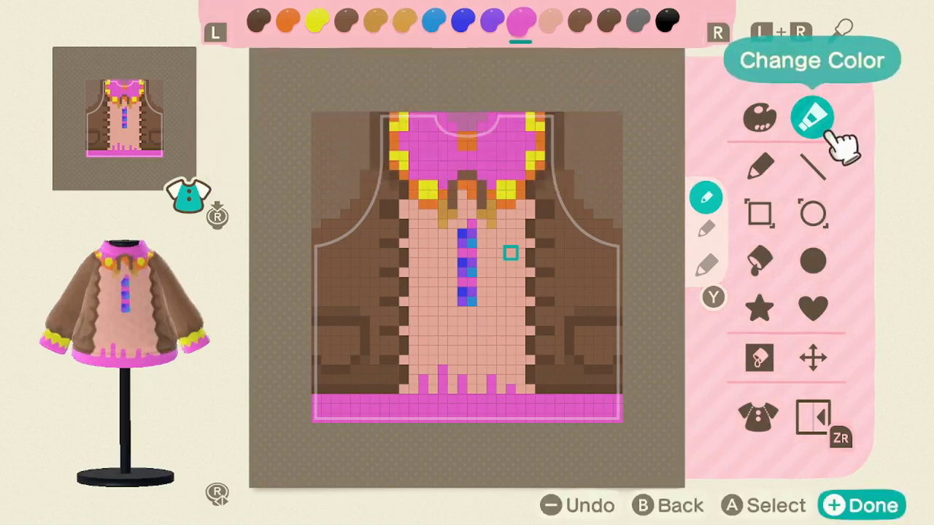
pyautogui.press('r')
pyautogui.press('Return')
pyautogui.press('Down')
pyautogui.press('Left')
pyautogui.press('Left')
pyautogui.press('Left')
pyautogui.press('Left')
pyautogui.press('Left')
pyautogui.press('Left')
pyautogui.press('Left')
pyautogui.press('Up')
pyautogui.press('Left')
pyautogui.press('Right')
pyautogui.press('Down')
pyautogui.press('Right')
pyautogui.press('Right')
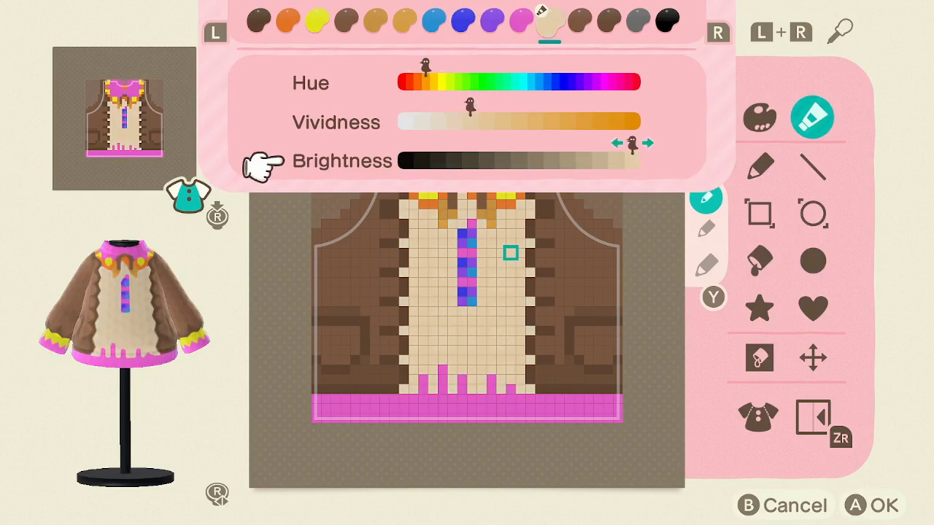
pyautogui.press('Left')
pyautogui.press('Return')
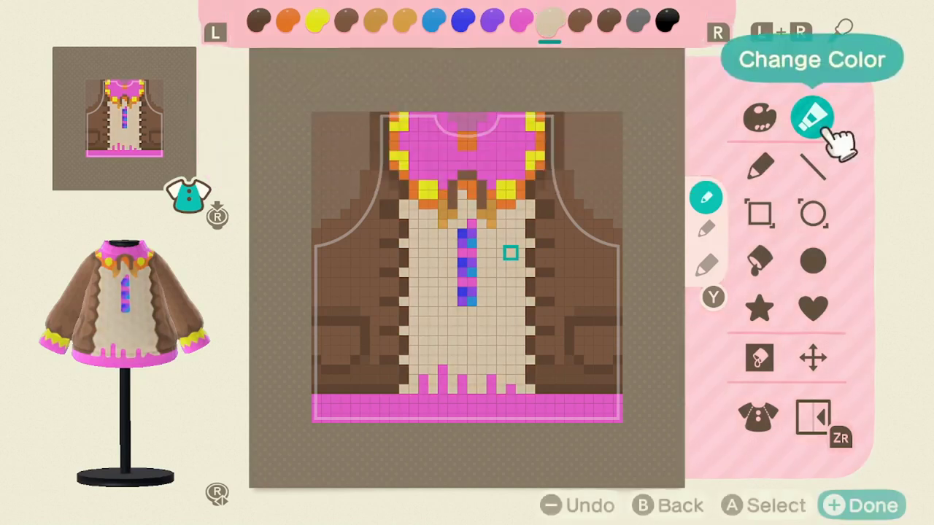
# Open the pink palette slot for colour editing and shift its hue all the way back to yellow-orange.
pyautogui.press('Return')
pyautogui.press('l')
pyautogui.press('r')
pyautogui.press('l')
pyautogui.press('Left')
pyautogui.press('Left')
pyautogui.press('Left')
pyautogui.press('Left')
pyautogui.press('Left')
pyautogui.press('Left')
pyautogui.press('Left')
pyautogui.press('Left')
pyautogui.press('Left')
pyautogui.press('Left')
pyautogui.press('Left')
pyautogui.press('Left')
pyautogui.press('Left')
pyautogui.press('Left')
pyautogui.press('Left')
pyautogui.press('Left')
pyautogui.press('Left')
pyautogui.press('Left')
pyautogui.press('Left')
pyautogui.press('Left')
# Turn the former pink slot beige by lowering vividness to about a quarter and brightness to slightly above four fifths.
pyautogui.press('Down')
pyautogui.press('Left')
pyautogui.press('Left')
pyautogui.press('Left')
pyautogui.press('Left')
pyautogui.press('Left')
pyautogui.press('Left')
pyautogui.press('Right')
pyautogui.press('Down')
pyautogui.press('Left')
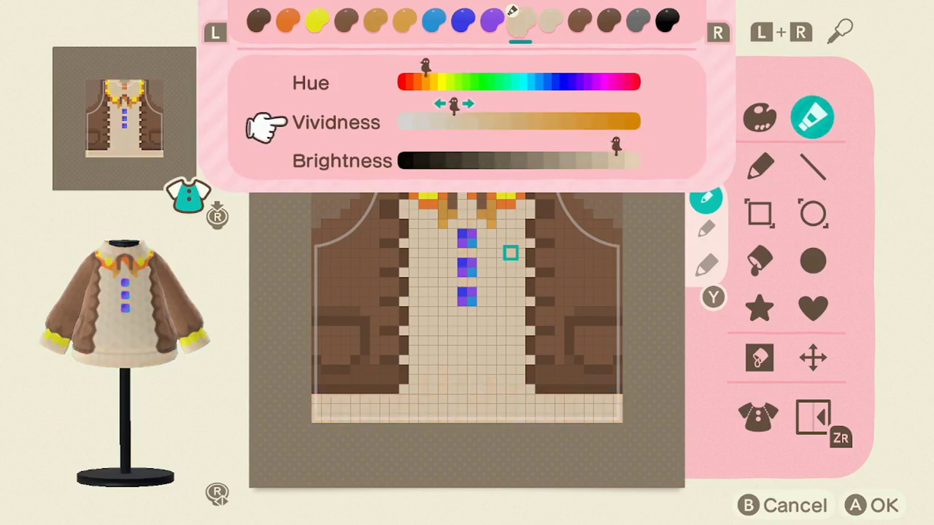
pyautogui.press('Right')
pyautogui.press('Down')
pyautogui.press('Left')
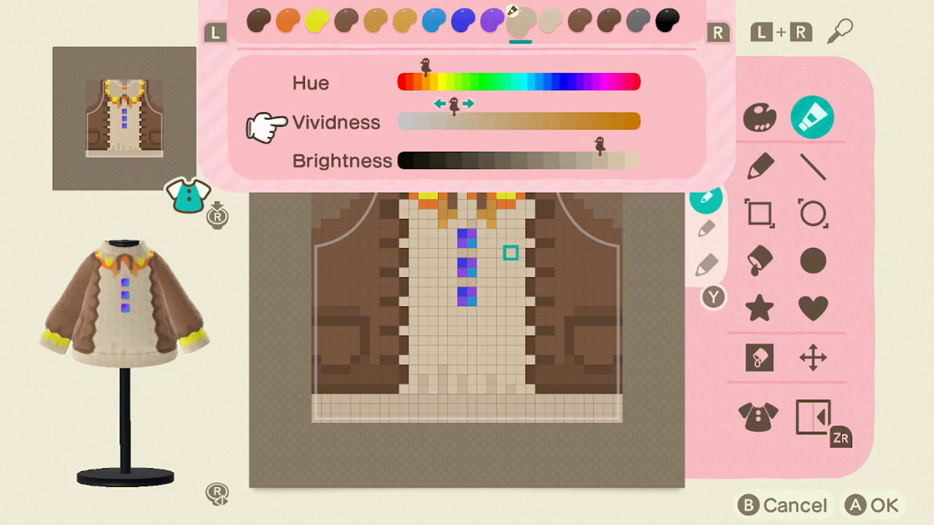
pyautogui.press('a')
# Recolour the orange collar-trim palette slot as a muted greyish beige, slightly darker than the beige of the collar.
pyautogui.press('l')
pyautogui.press('l')
pyautogui.press('l')
pyautogui.press('l')
pyautogui.press('l')
pyautogui.press('l')
pyautogui.press('l')
pyautogui.press('l')
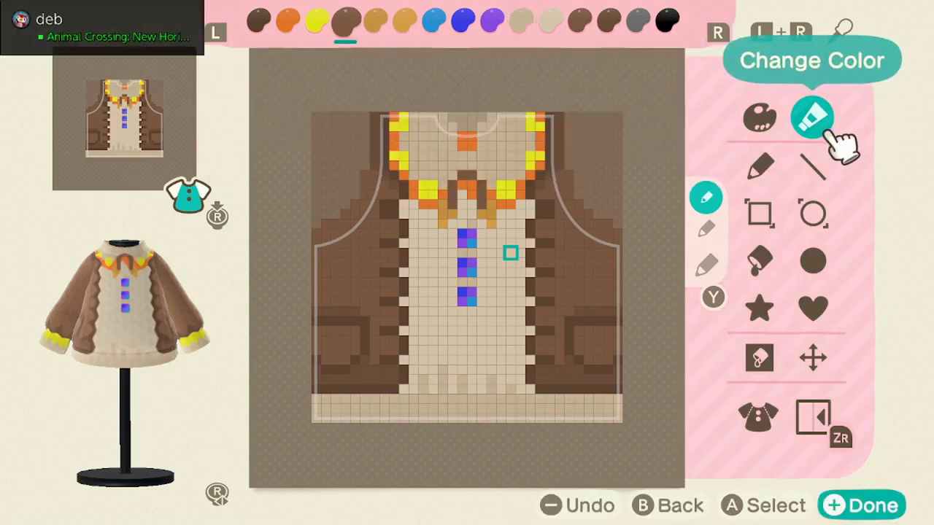
pyautogui.press('a')
pyautogui.press('Right')
pyautogui.press('Left')
pyautogui.press('Right')
pyautogui.press('Down')
pyautogui.press('Left')
pyautogui.press('Left')
pyautogui.press('Left')
pyautogui.press('Left')
pyautogui.press('Left')
pyautogui.press('Left')
pyautogui.press('Left')
pyautogui.press('Left')
pyautogui.press('Down')
pyautogui.press('Left')
pyautogui.press('Left')
pyautogui.press('Left')
pyautogui.press('a')
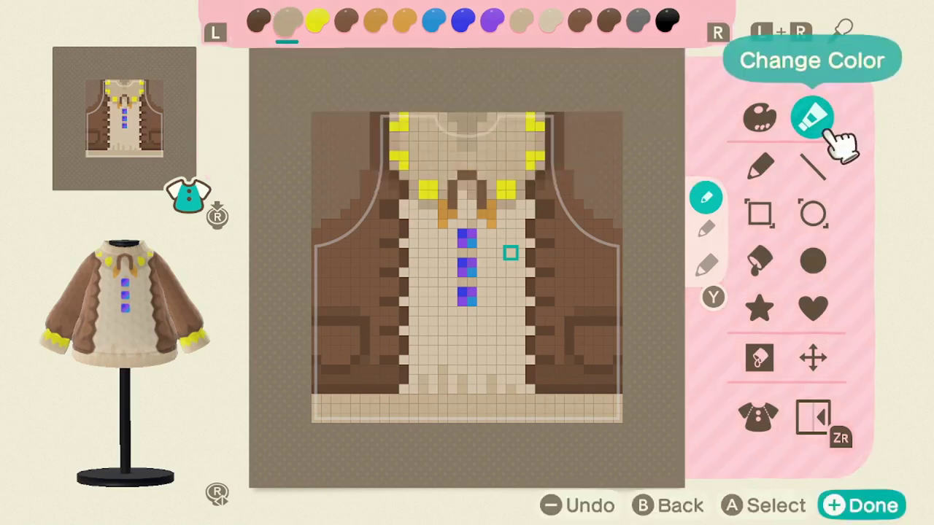
# Recolour the bright yellow palette slot as light cream with yellow-orange hue, vividness about a quarter and near-maximum brightness.
pyautogui.press('r')
pyautogui.press('a')
pyautogui.press('Down')
pyautogui.press('Left')
pyautogui.press('Left')
pyautogui.press('Left')
pyautogui.press('Left')
pyautogui.press('Left')
pyautogui.press('Left')
pyautogui.press('Left')
pyautogui.press('Left')
pyautogui.press('Left')
pyautogui.press('Left')
pyautogui.press('Up')
pyautogui.press('Left')
pyautogui.press('Left')
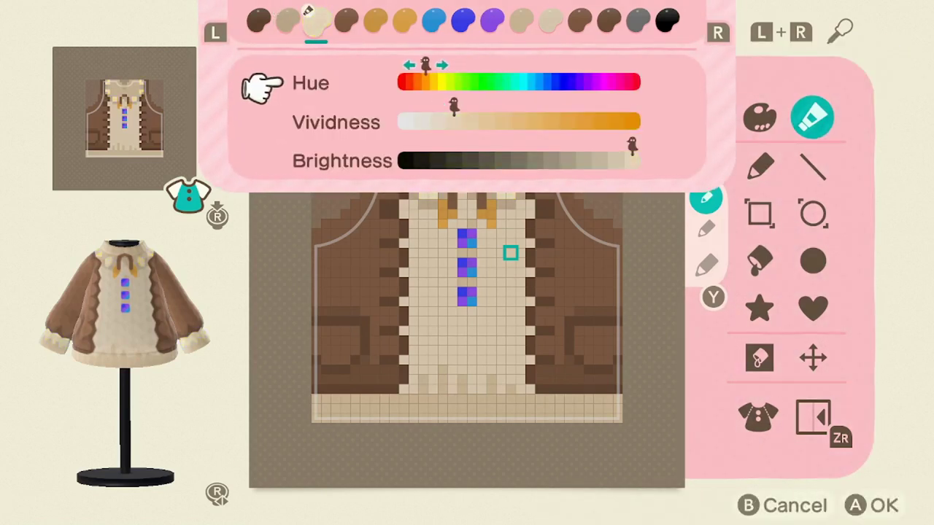
# Shift the light cream slot's hue one notch toward yellow and fine-tune its low vividness for a pale yellowish cream.
pyautogui.press('Down')
pyautogui.press('Left')
pyautogui.press('Right')
pyautogui.press('Up')
pyautogui.press('Up')
pyautogui.press('Right')
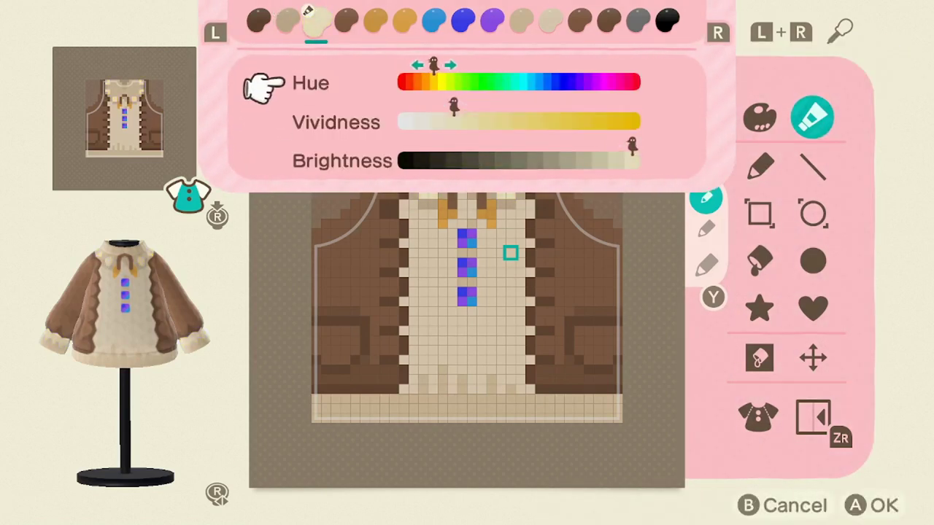
pyautogui.press('Down')
pyautogui.press('Left')
pyautogui.press('Right')
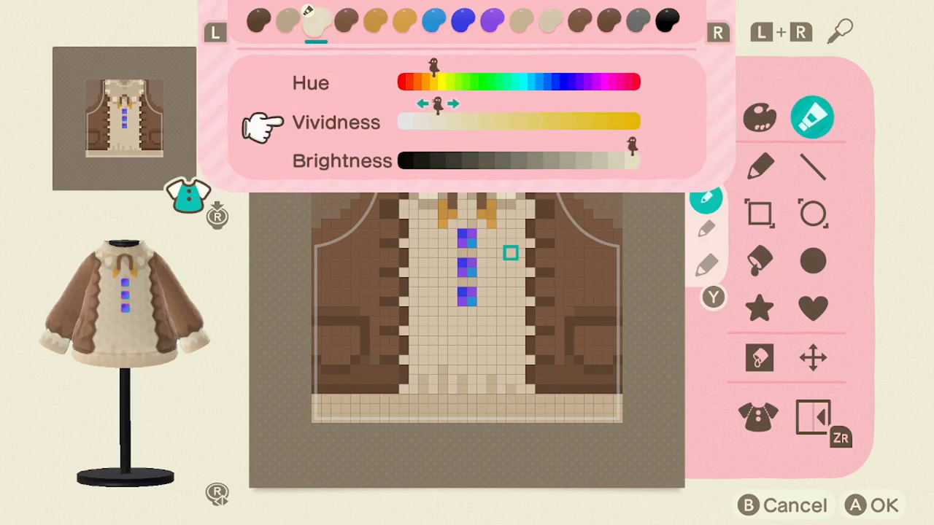
pyautogui.press('Right')
pyautogui.press('a')
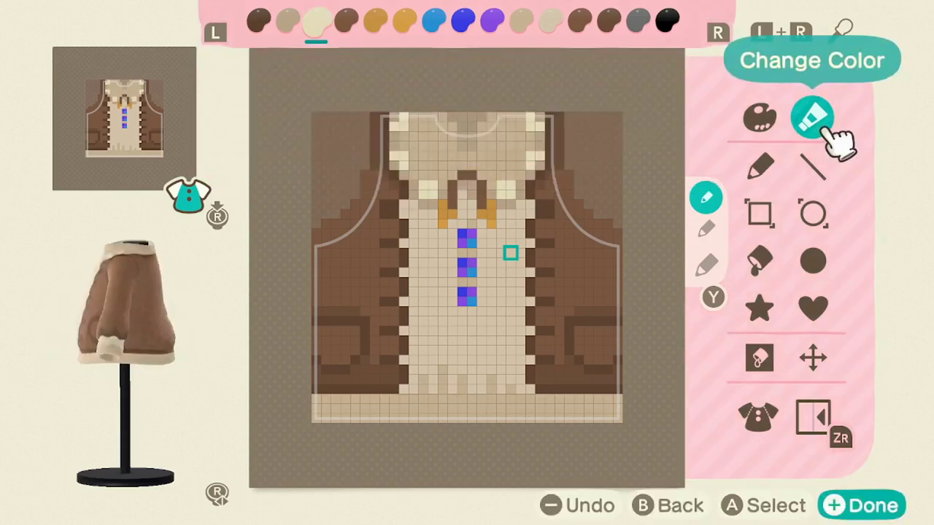
# Open the dark blue button slot for colour editing and shift its hue all the way back to yellow-orange.
pyautogui.press('r')
pyautogui.press('r')
pyautogui.press('r')
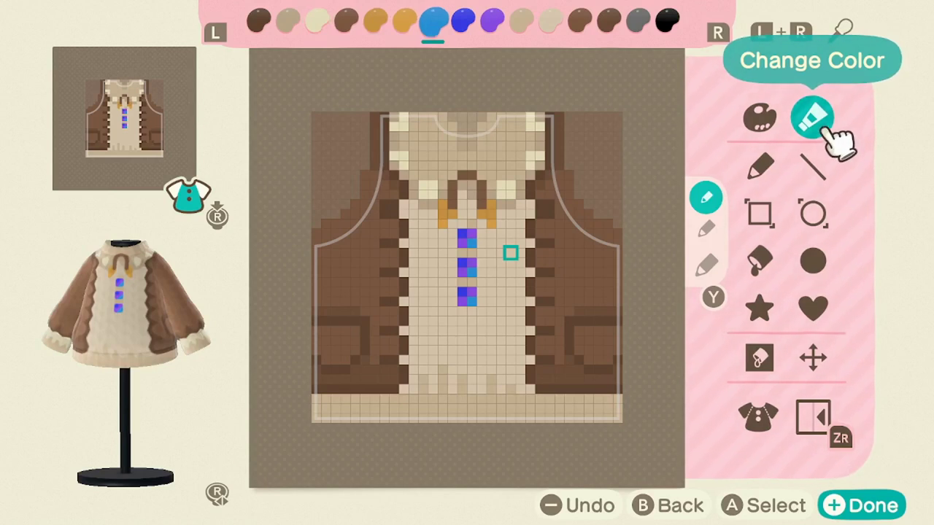
pyautogui.press('r')
pyautogui.press('a')
pyautogui.press('Left')
pyautogui.press('Left')
pyautogui.press('Left')
pyautogui.press('Left')
pyautogui.press('Left')
pyautogui.press('Left')
pyautogui.press('Left')
pyautogui.press('Left')
pyautogui.press('Left')
pyautogui.press('Left')
pyautogui.press('Left')
pyautogui.press('Left')
pyautogui.press('Left')
pyautogui.press('Left')
pyautogui.press('Left')
pyautogui.press('Left')
pyautogui.press('Left')
# Set the former dark blue slot's brightness to about three quarters and adjust its vividness to make it golden brown.
pyautogui.press('Down')
pyautogui.press('Left')
pyautogui.press('Left')
pyautogui.press('Left')
pyautogui.press('Left')
pyautogui.press('Left')
pyautogui.press('Down')
pyautogui.press('Left')
pyautogui.press('Left')
pyautogui.press('Left')
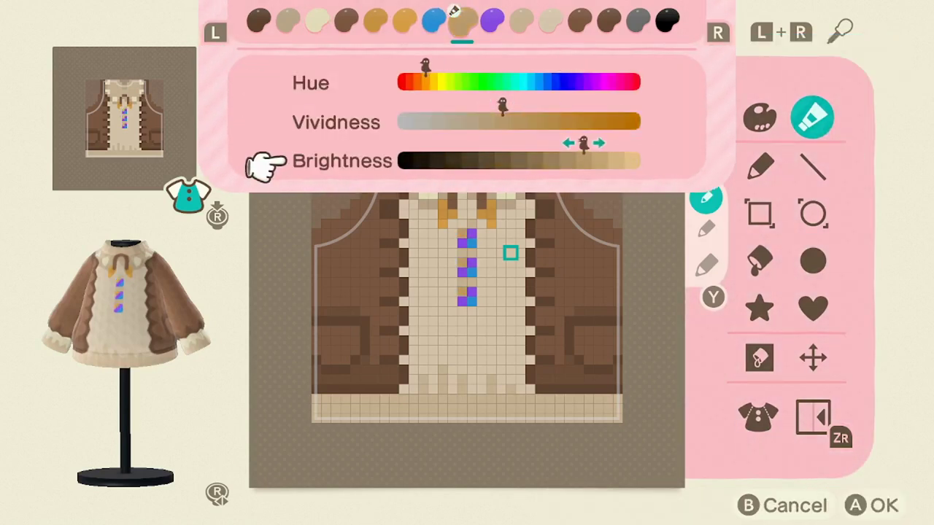
pyautogui.press('Down')
pyautogui.press('Right')
pyautogui.press('Right')
pyautogui.press('Right')
# Recolour the purple button slot as gold with yellow-orange hue, vividness about 70 percent and brightness about nine tenths.
pyautogui.press('r')
pyautogui.press('l')
pyautogui.press('r')
pyautogui.press('Up')
pyautogui.press('Left')
pyautogui.press('Left')
pyautogui.press('Left')
pyautogui.press('Left')
pyautogui.press('Left')
pyautogui.press('Left')
pyautogui.press('Left')
pyautogui.press('Left')
pyautogui.press('Left')
pyautogui.press('Down')
pyautogui.press('Left')
pyautogui.press('Up')
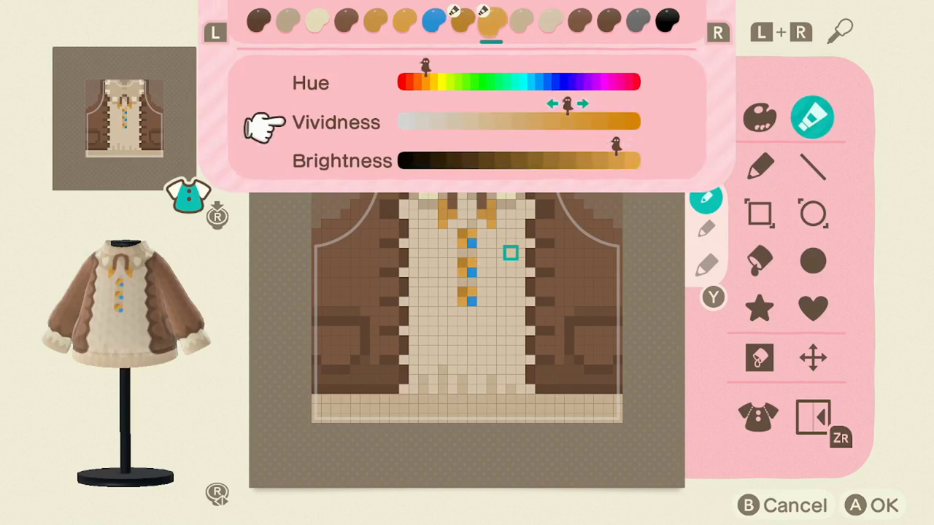
# Lower the vividness of the former purple button slot by two notches for a softer gold.
pyautogui.press('Left')
pyautogui.press('Left')
pyautogui.press('Down')
# Recolour the remaining blue button slot as light gold with yellow-orange hue, vividness about half and brightness about nine tenths.
pyautogui.press('l')
pyautogui.press('l')
pyautogui.press('Down')
pyautogui.press('Left')
pyautogui.press('Left')
pyautogui.press('Left')
pyautogui.press('Left')
pyautogui.press('Left')
pyautogui.press('Left')
pyautogui.press('Left')
pyautogui.press('Left')
pyautogui.press('Left')
pyautogui.press('Left')
pyautogui.press('Left')
pyautogui.press('Left')
pyautogui.press('Left')
pyautogui.press('Left')
pyautogui.press('Down')
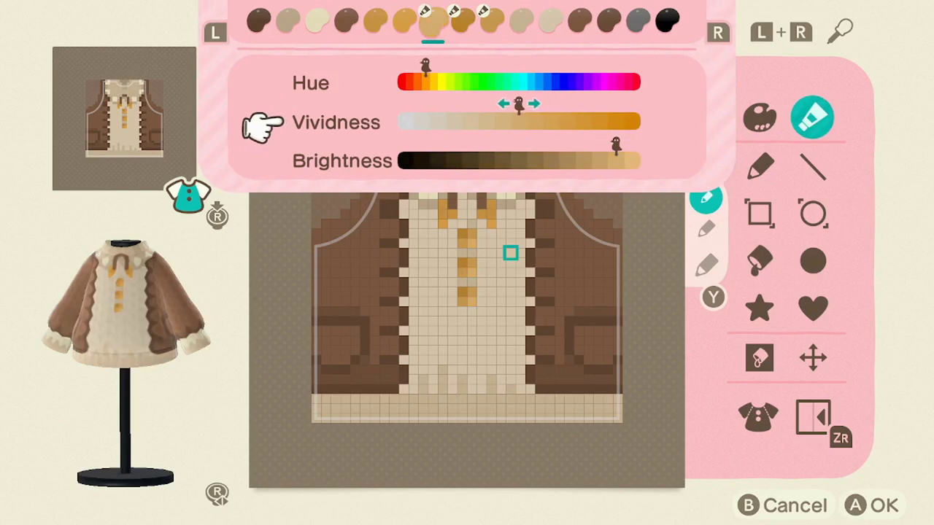
pyautogui.press('Return')
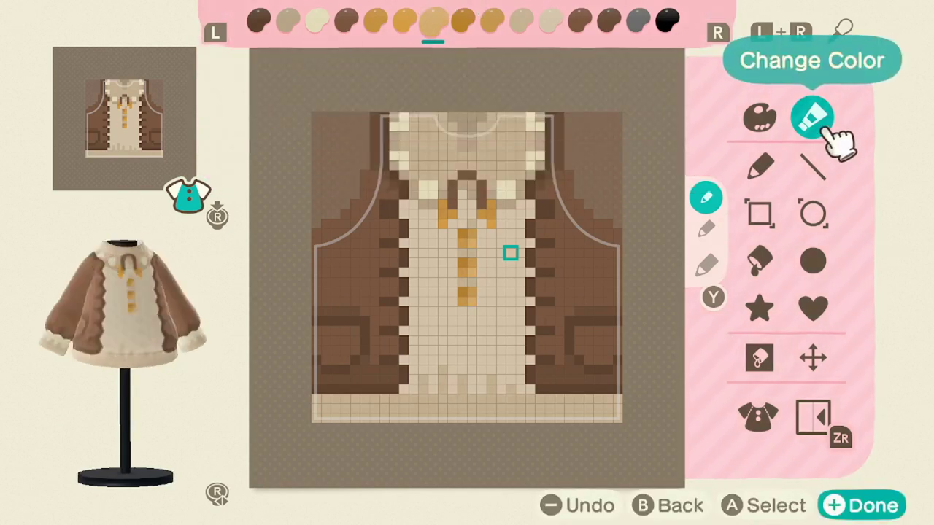
# Sample the front panel's cream colour and lower its vividness by one notch.
pyautogui.press('Left')
pyautogui.press('Escape')
pyautogui.hotkey('l', 'r')
pyautogui.press('x')
pyautogui.press('Return')
pyautogui.press('Down')
pyautogui.press('Left')
pyautogui.press('Return')
pyautogui.press('Escape')
# Sample the beige of the bottom hem and lower its vividness two notches to about 15 percent.
pyautogui.press('Down')
pyautogui.press('Down')
pyautogui.press('Down')
pyautogui.press('Down')
pyautogui.press('Down')
pyautogui.press('Down')
pyautogui.press('Down')
pyautogui.press('Down')
pyautogui.press('Down')
pyautogui.press('Down')
pyautogui.press('Down')
pyautogui.press('Down')
pyautogui.press('Down')
pyautogui.press('Down')
pyautogui.press('Down')
pyautogui.press('Down')
pyautogui.press('Down')
pyautogui.press('Down')
pyautogui.press('Down')
pyautogui.press('Down')
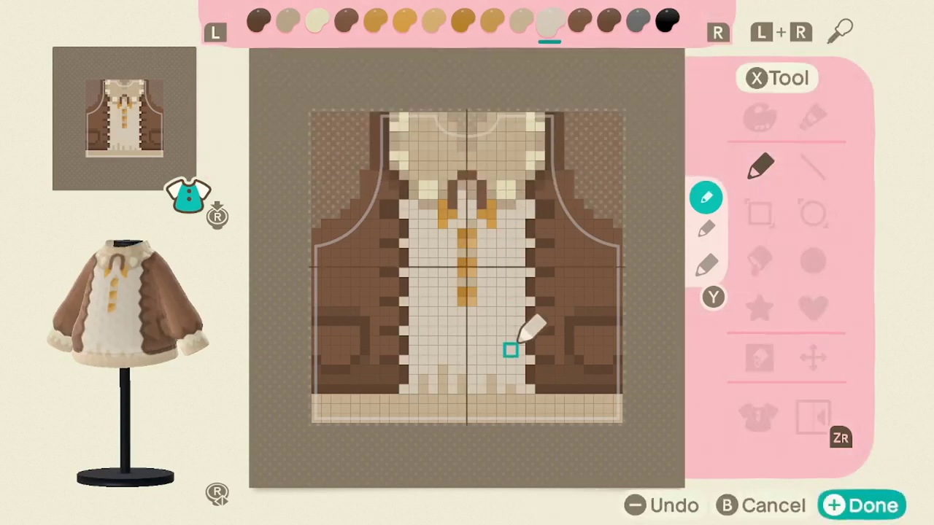
pyautogui.hotkey('l', 'r')
pyautogui.press('x')
pyautogui.press('Up')
pyautogui.press('Right')
pyautogui.press('Return')
pyautogui.press('Left')
pyautogui.press('Left')
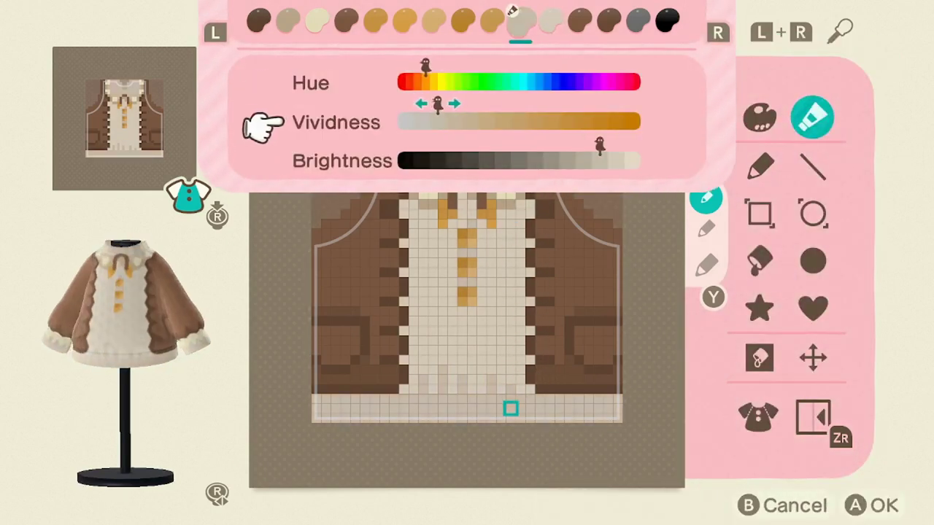
pyautogui.press('Return')
pyautogui.press('Escape')
# Pick the pale cream of the collar trim and reduce its vividness to about 15 percent.
pyautogui.press('Up')
pyautogui.press('Up')
pyautogui.press('Up')
pyautogui.press('Up')
pyautogui.press('Up')
pyautogui.press('Up')
pyautogui.press('Up')
pyautogui.press('Up')
pyautogui.press('Up')
pyautogui.press('Up')
pyautogui.press('Up')
pyautogui.press('Up')
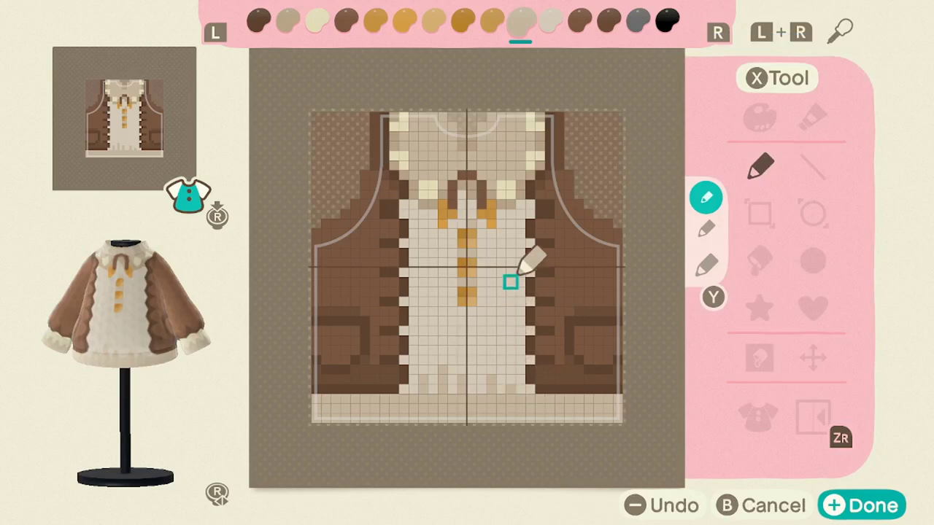
pyautogui.press('x')
pyautogui.press('Return')
pyautogui.press('Down')
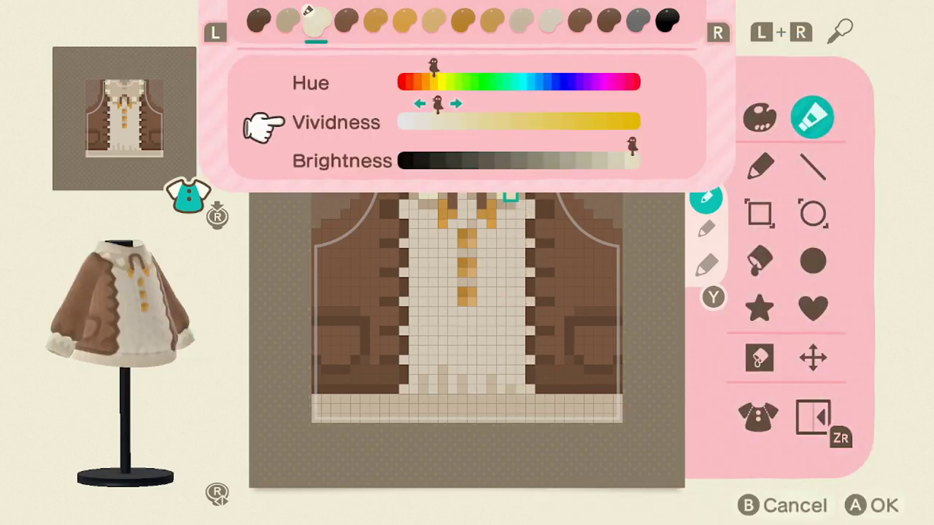
pyautogui.press('Return')
pyautogui.press('Escape')
# Select the darker beige slot beside the pale cream and reduce its vividness to about one fifth.
pyautogui.press('Right')
pyautogui.press('l')
pyautogui.press('x')
pyautogui.press('Return')
pyautogui.press('Down')
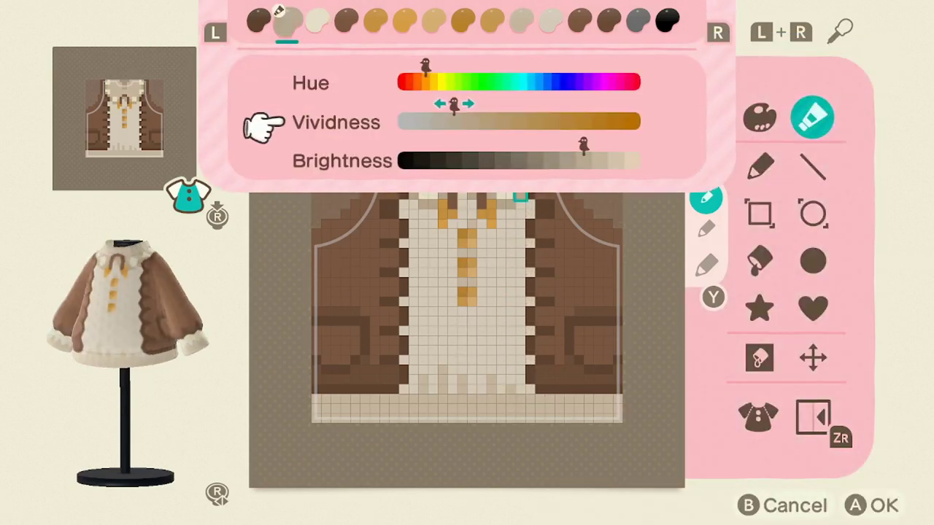
pyautogui.press('Return')
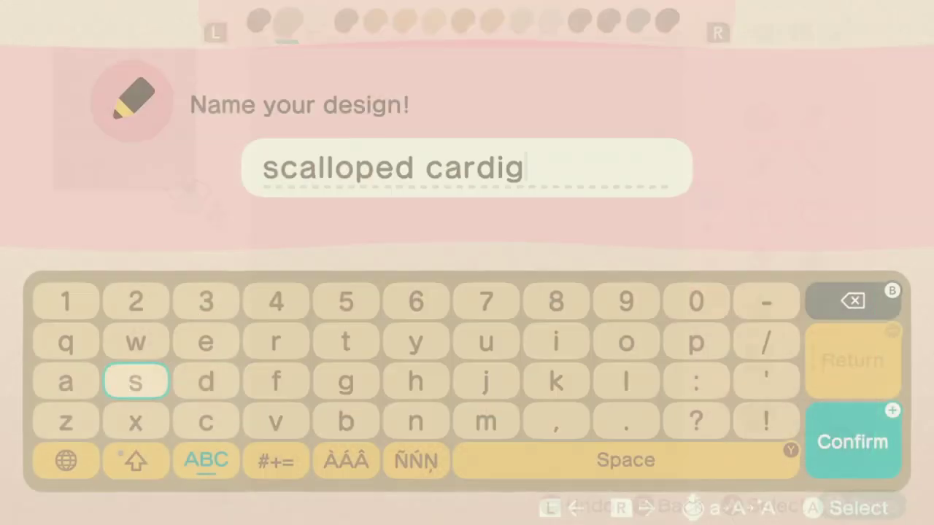
# Name the finished design "scalloped cardigan" and save it.
pyautogui.write('an')
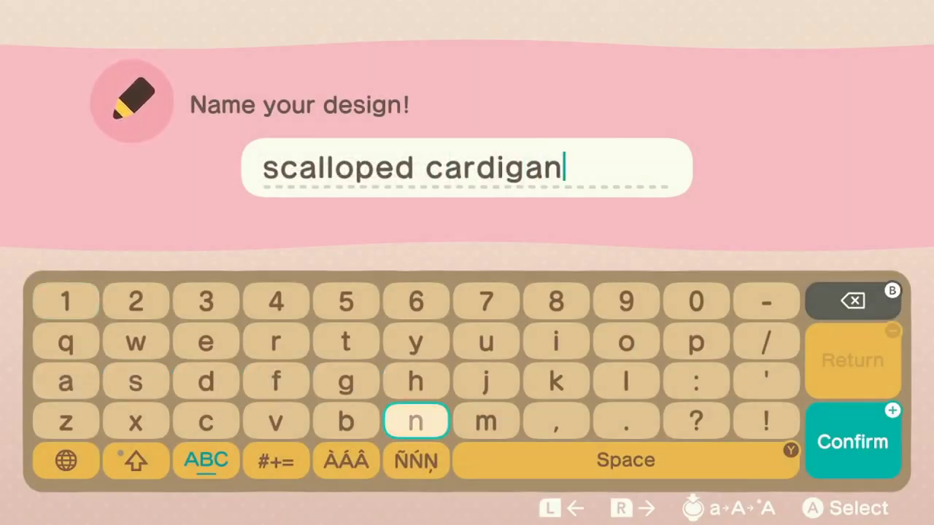
pyautogui.press('Return')
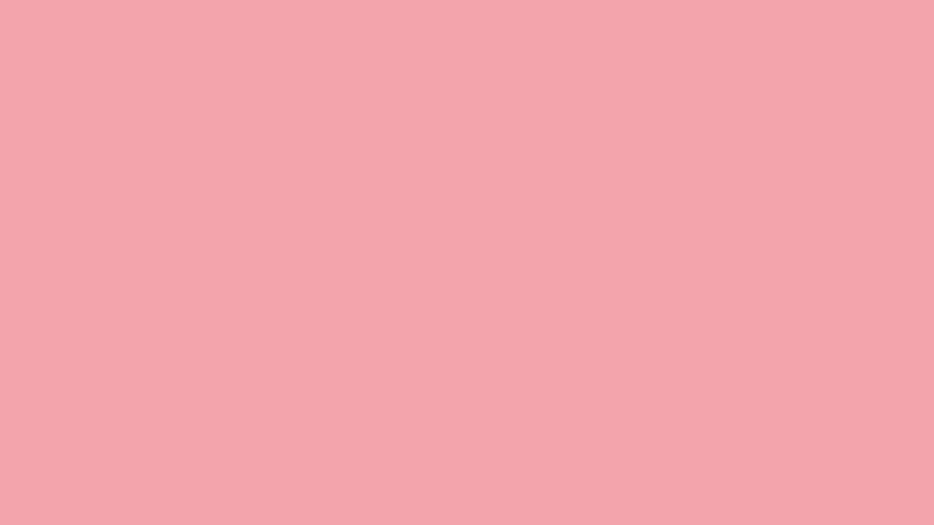
pyautogui.press('Return')
pyautogui.press('Return')
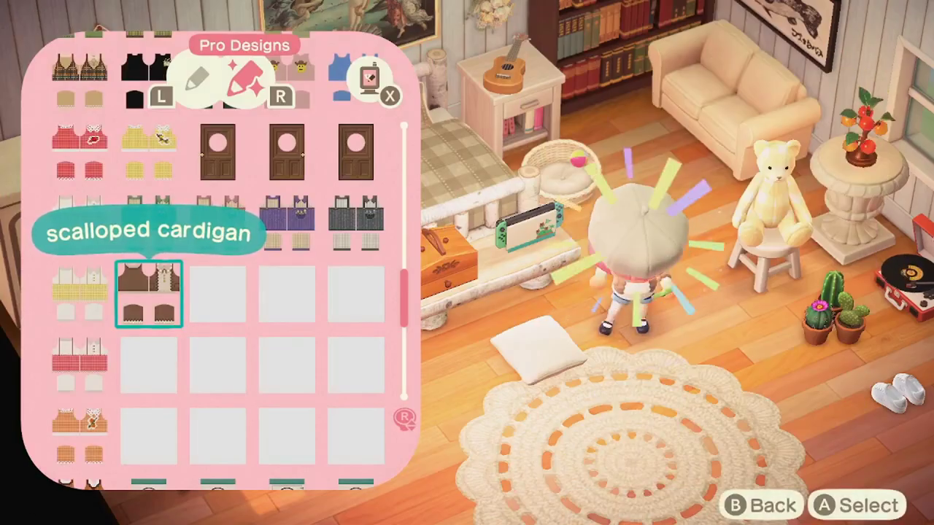
# Leave the design list and walk the character around the room to examine how the cardigan looks when worn.
pyautogui.press('Escape')
pyautogui.press('Up')
pyautogui.press('Left')
pyautogui.press('Left')
pyautogui.press('Escape')
pyautogui.press('Up')
pyautogui.press('Up')
pyautogui.press('Down')
pyautogui.press('Up')
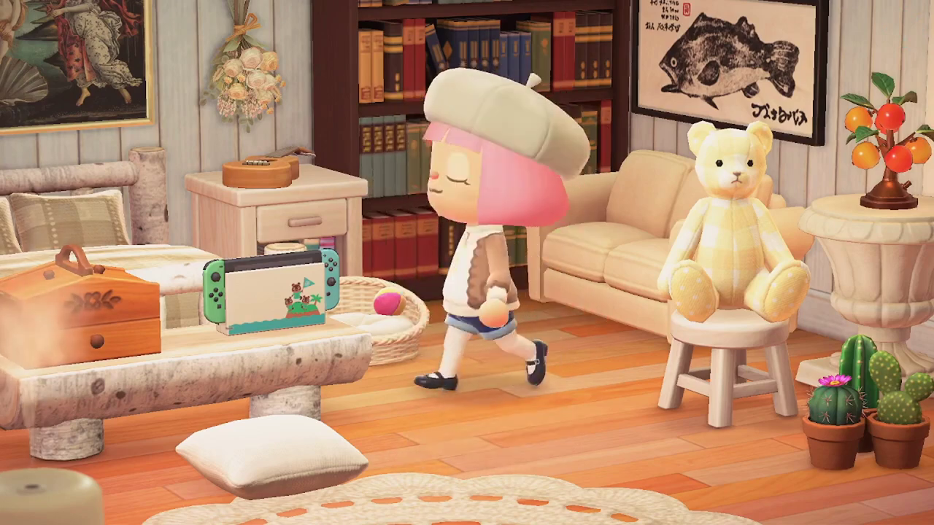
pyautogui.press('Down')
pyautogui.press('Up')
pyautogui.press('Down')
pyautogui.press('Down')
# Reopen the Pro Designs list on the character's phone.
pyautogui.press('z')
pyautogui.press('Right')
pyautogui.press('Right')
pyautogui.press('Down')
pyautogui.press('Return')
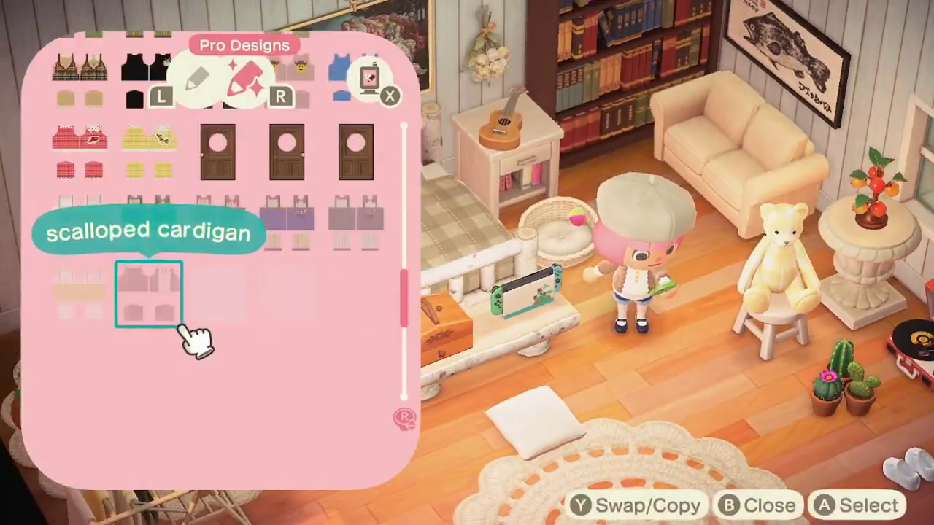
# Copy the scalloped cardigan design into the empty slot next to it.
pyautogui.press('Return')
pyautogui.press('Down')
pyautogui.press('b')
pyautogui.press('y')
pyautogui.press('Down')
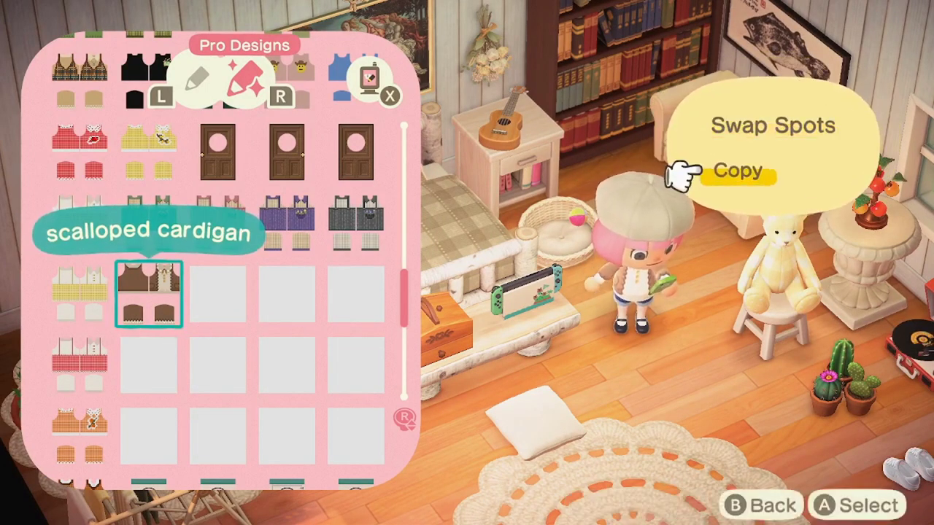
pyautogui.press('Return')
pyautogui.press('Right')
pyautogui.press('Return')
pyautogui.press('Return')
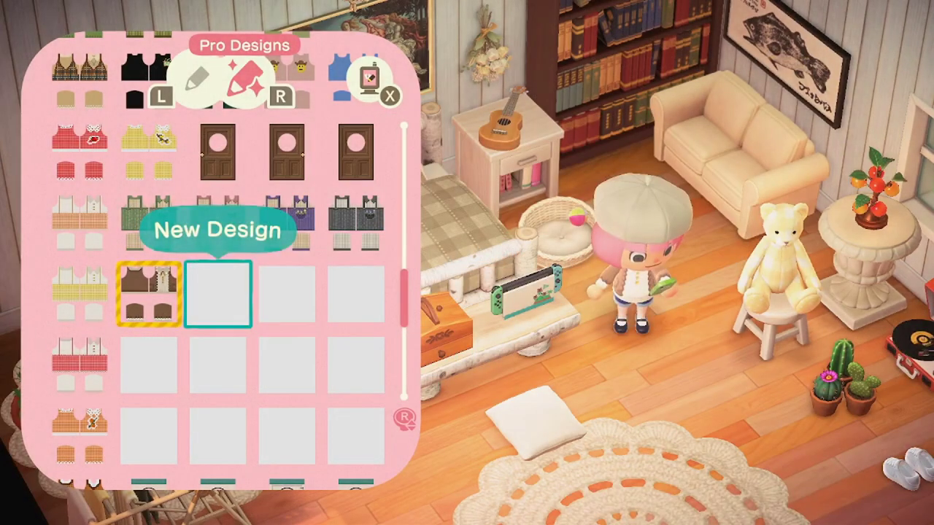
# Open the copied cardigan for editing and bring up the colour settings of its dark brown outline slot.
pyautogui.press('Return')
pyautogui.press('Down')
pyautogui.press('Down')
pyautogui.press('Return')
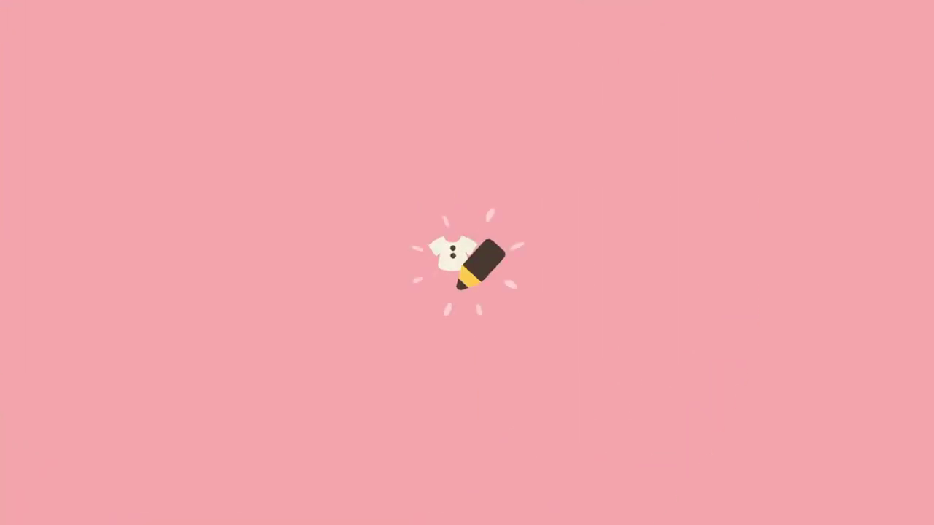
pyautogui.press('Return')
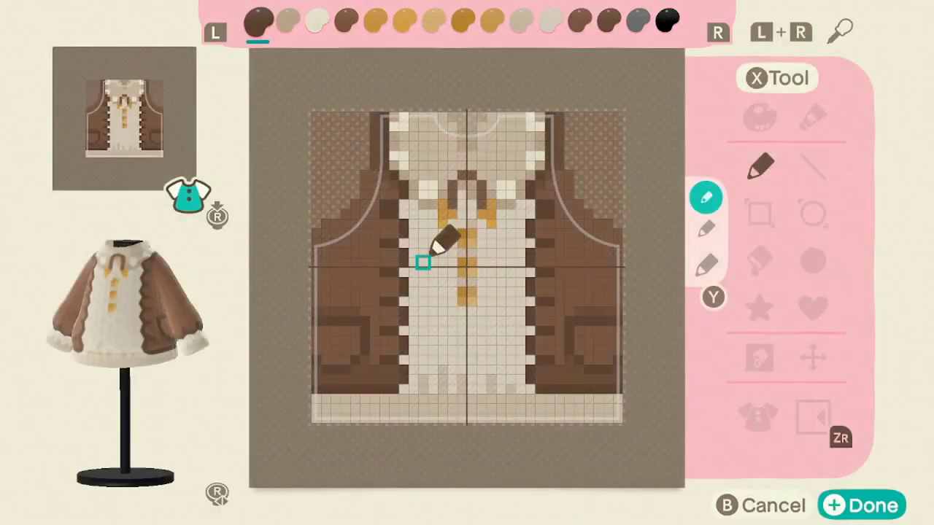
pyautogui.press('r')
pyautogui.press('x')
pyautogui.press('Right')
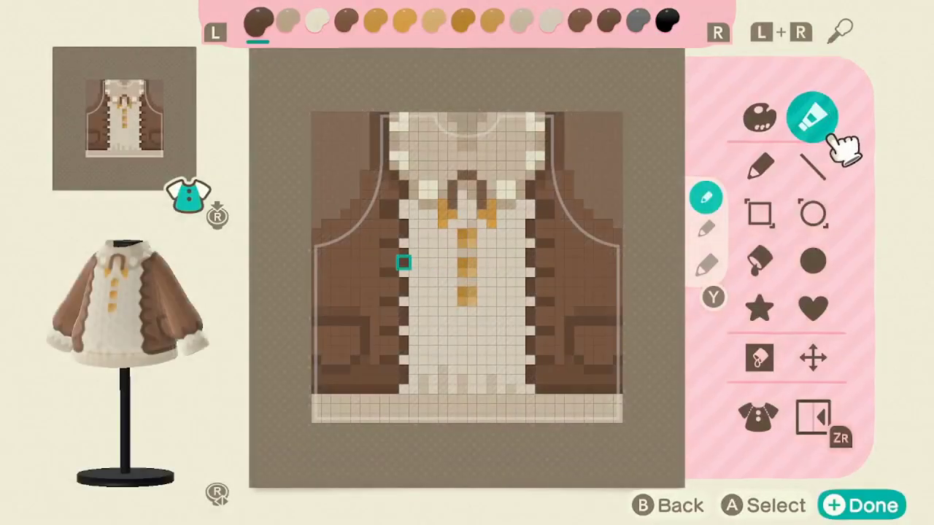
pyautogui.press('Return')
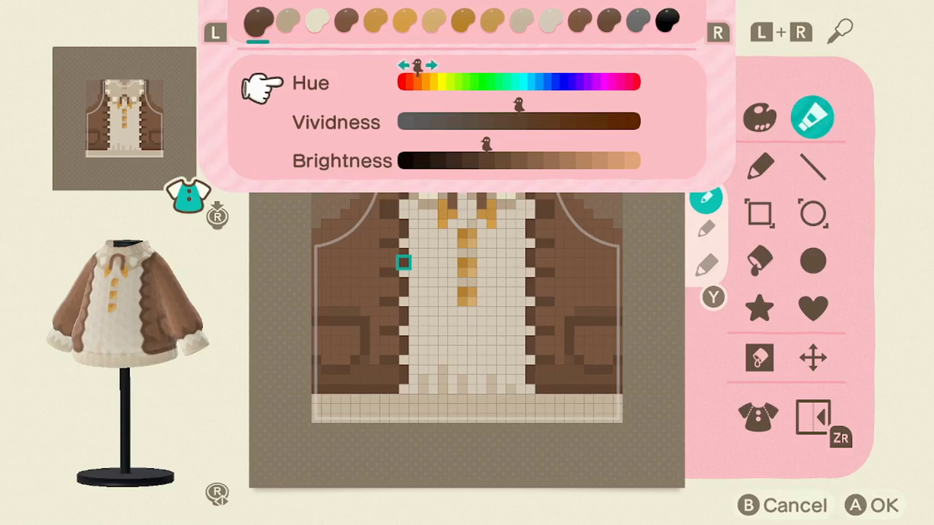
# Try a red hue on the dark brown outline slot.
pyautogui.press('Left')
pyautogui.press('Left')
pyautogui.press('Down')
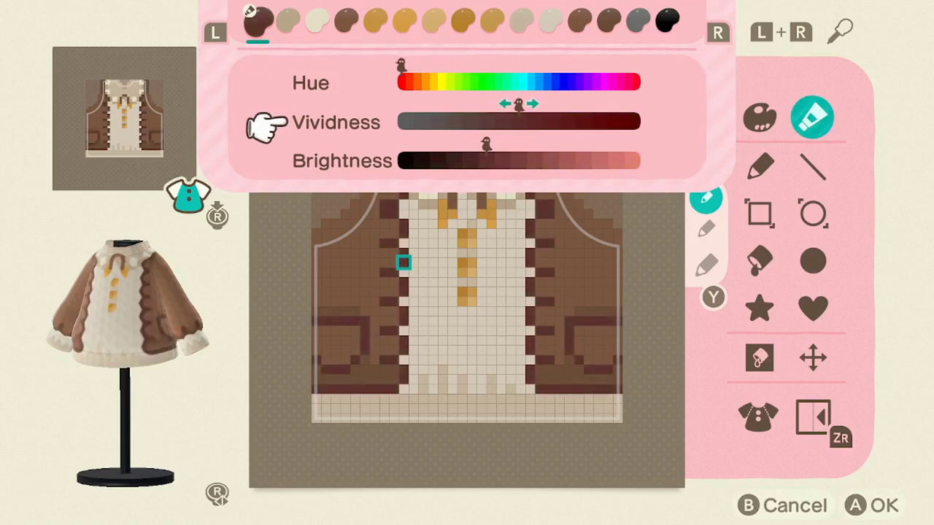
pyautogui.press('Down')
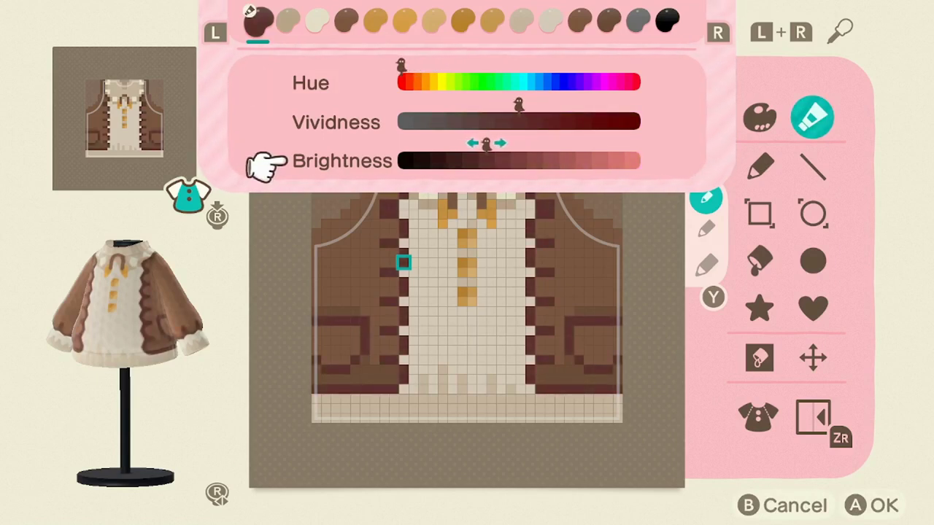
# Try a red hue on the two remaining cardigan browns, the medium shading slot and the main body slot.
pyautogui.press('l')
pyautogui.press('l')
pyautogui.press('l')
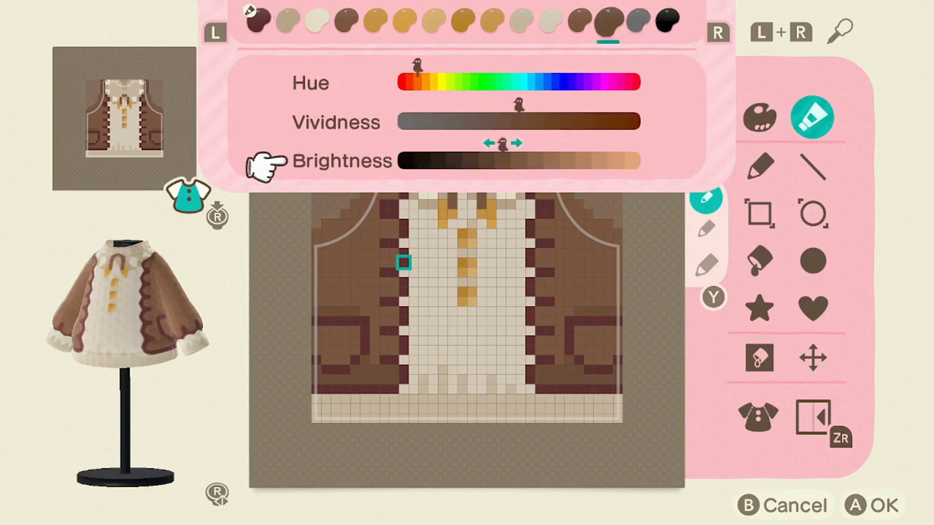
pyautogui.press('Up')
pyautogui.press('Up')
pyautogui.press('Left')
pyautogui.press('Left')
pyautogui.press('l')
pyautogui.press('Left')
pyautogui.press('Left')
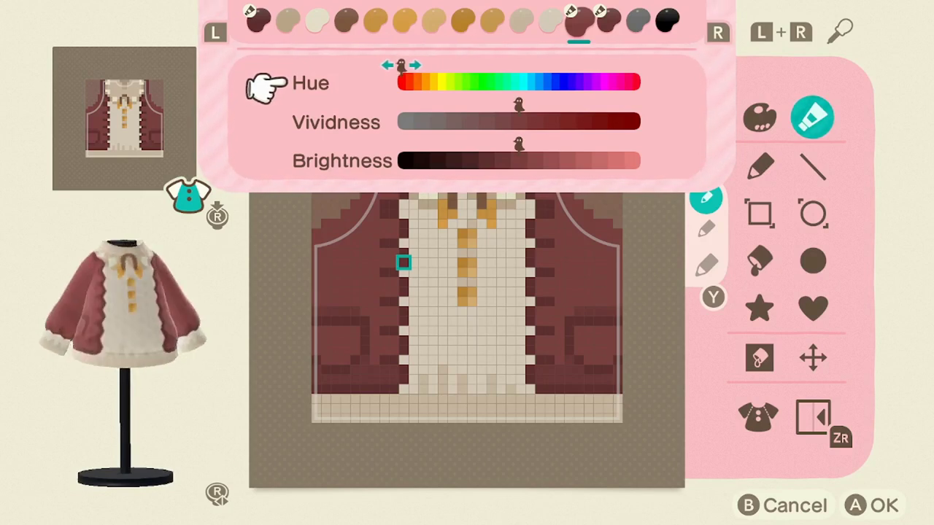
# Shift the main cardigan body slot's hue six notches from red to yellow-green.
pyautogui.press('Right')
pyautogui.press('Right')
pyautogui.press('Right')
pyautogui.press('Right')
pyautogui.press('Right')
pyautogui.press('Right')
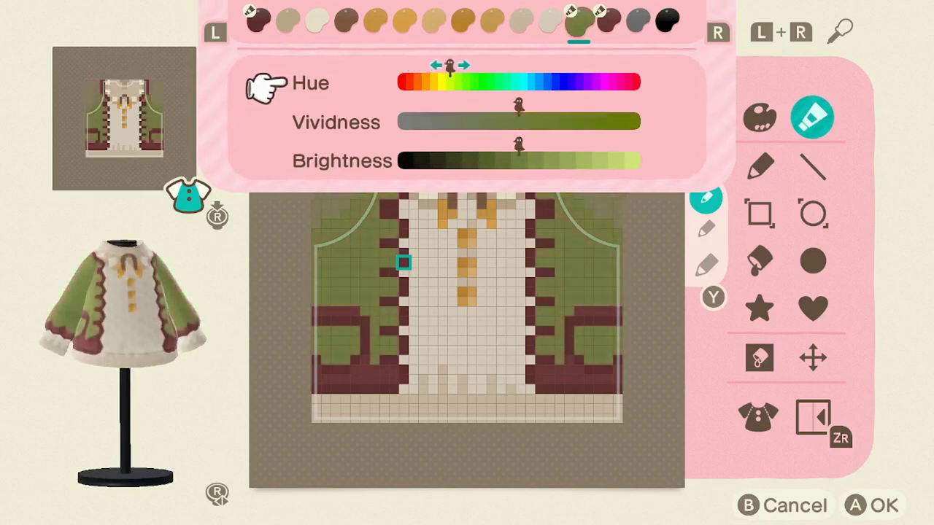
# Select the reddish shading slot next to the body green and shift its hue to green.
pyautogui.press('l')
pyautogui.press('r')
pyautogui.press('r')
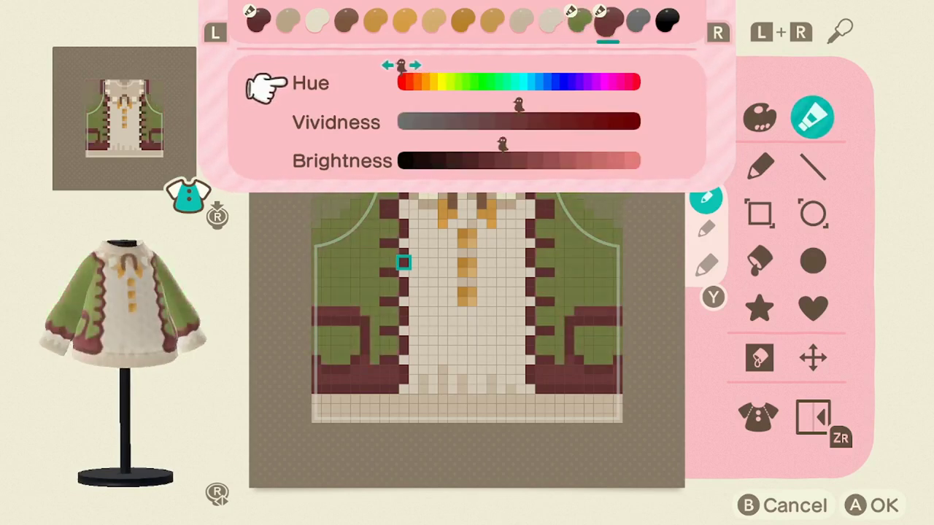
pyautogui.press('Right')
pyautogui.press('Right')
pyautogui.press('Right')
pyautogui.press('Right')
pyautogui.press('Left')
# Select the dark outline slot and shift its hue six notches to yellow-green for a dark green trim.
pyautogui.press('r')
pyautogui.press('r')
pyautogui.press('r')
pyautogui.press('Right')
pyautogui.press('Right')
pyautogui.press('Right')
pyautogui.press('Right')
pyautogui.press('Right')
pyautogui.press('Right')
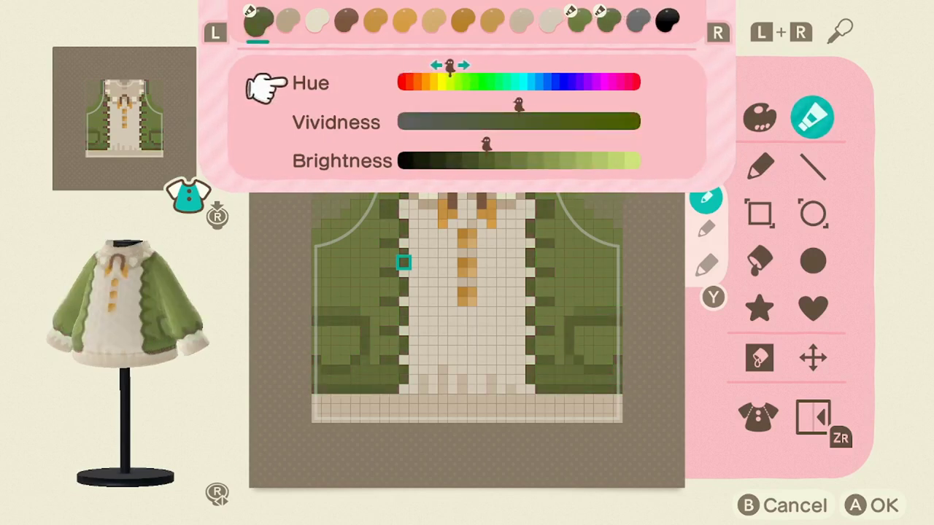
# Shift the hue of the dark outline slot from green to blue for a navy cardigan trim.
pyautogui.press('Right')
pyautogui.press('Right')
pyautogui.press('Right')
pyautogui.press('Right')
pyautogui.press('Right')
pyautogui.press('Right')
pyautogui.press('Right')
pyautogui.press('Right')
pyautogui.press('Right')
pyautogui.press('Right')
pyautogui.press('Right')
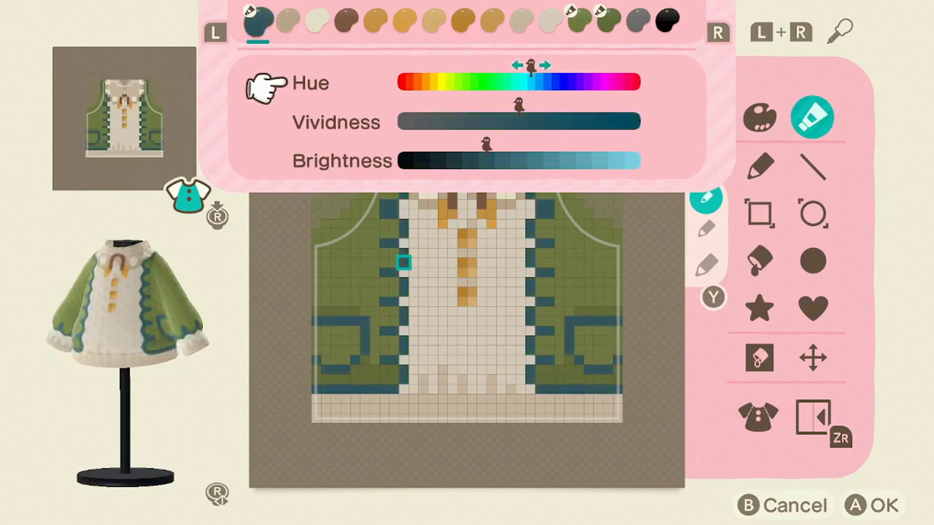
# Select the darker green shading slot used on the hem and pockets and shift its hue to the same blue.
pyautogui.press('l')
pyautogui.press('l')
pyautogui.press('l')
pyautogui.press('Right')
pyautogui.press('Right')
pyautogui.press('Right')
pyautogui.press('Right')
pyautogui.press('Right')
pyautogui.press('Right')
pyautogui.press('Right')
pyautogui.press('Right')
pyautogui.press('Right')
pyautogui.press('Right')
pyautogui.press('Right')
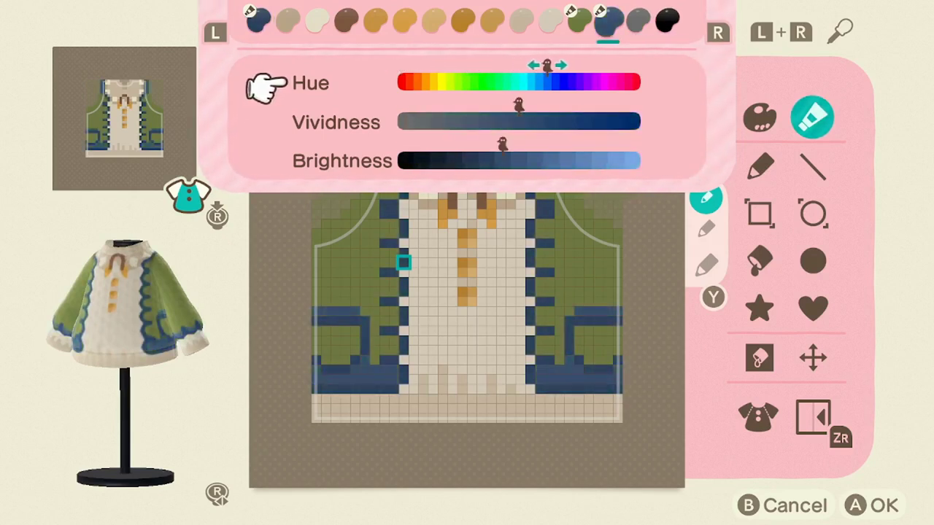
# Select the main cardigan body slot and shift its hue from green to the same blue as the trim.
pyautogui.press('l')
pyautogui.press('Right')
pyautogui.press('Right')
pyautogui.press('Right')
pyautogui.press('Right')
pyautogui.press('Right')
pyautogui.press('Right')
pyautogui.press('Right')
pyautogui.press('Right')
pyautogui.press('Right')
pyautogui.press('Right')
pyautogui.press('Right')
pyautogui.press('Right')
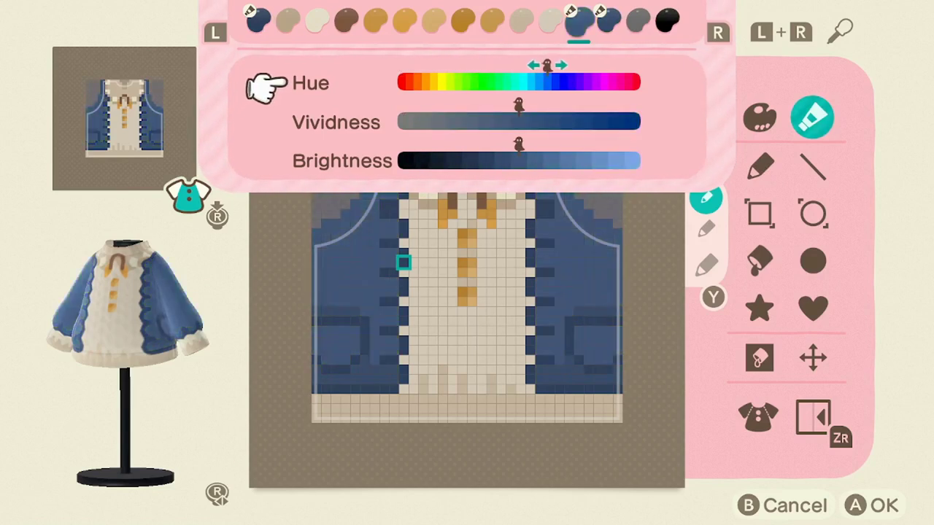